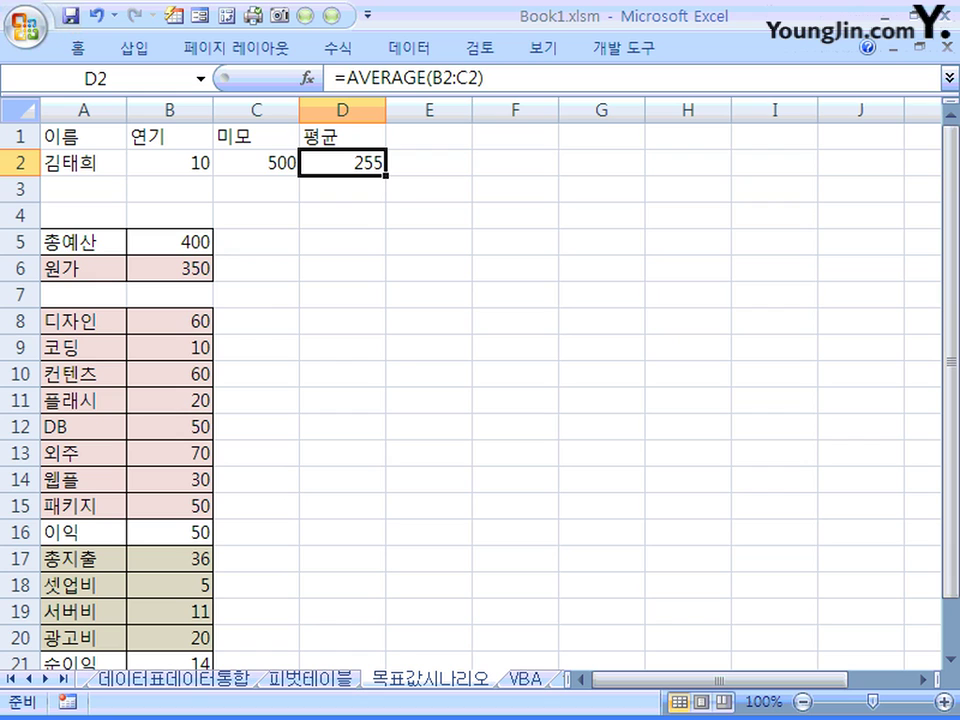
Run Goal Seek for a value of 300 in formula cell D2 by changing B2, and discard the result
click(408, 47)
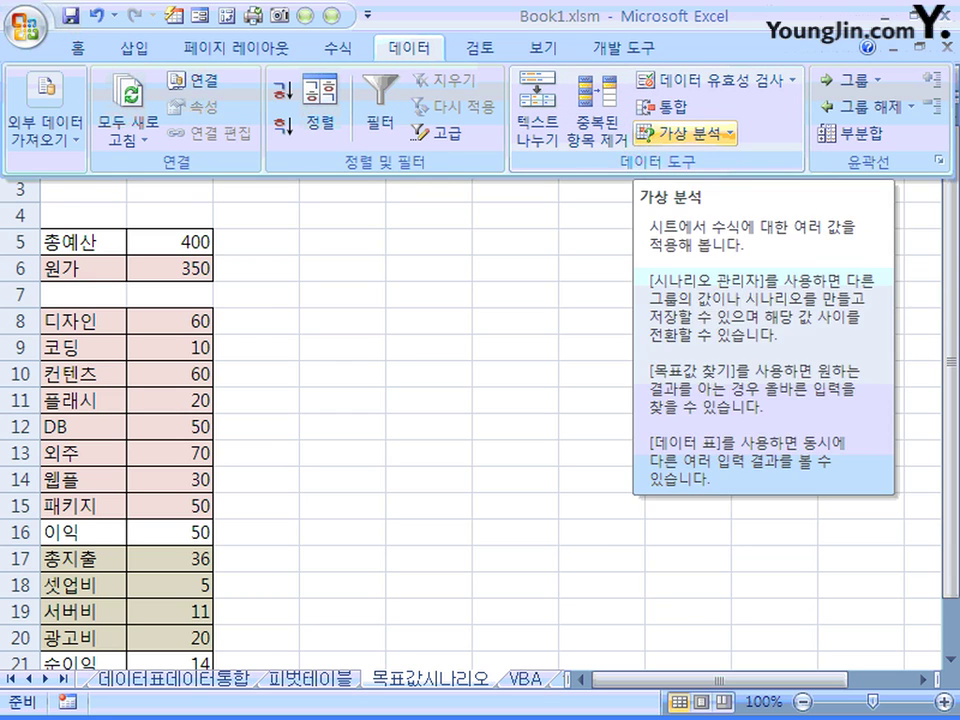
click(686, 132)
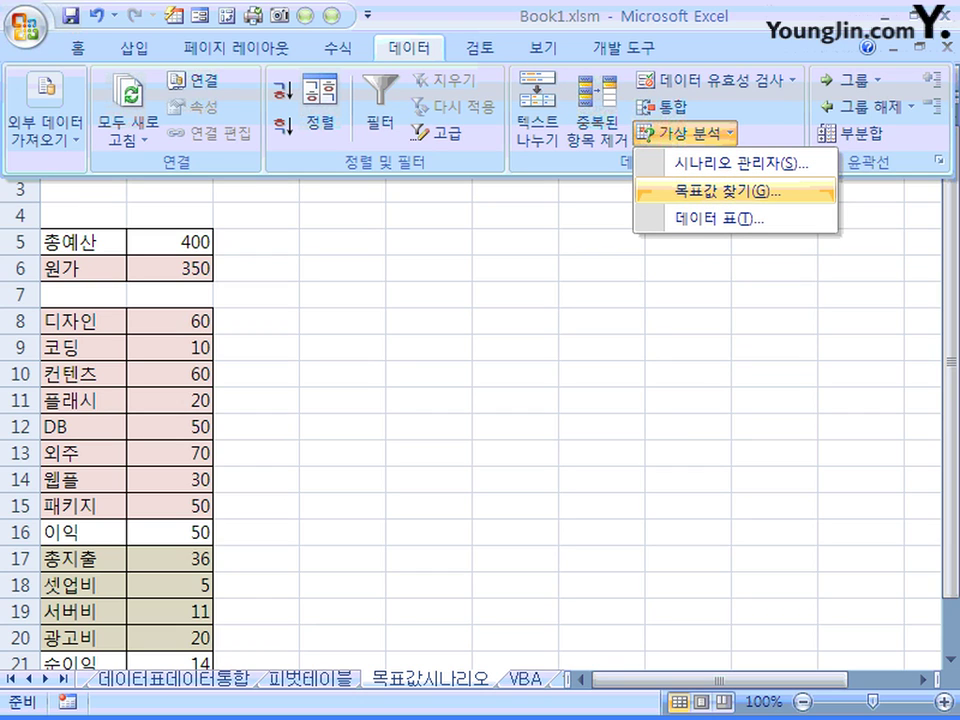
click(728, 191)
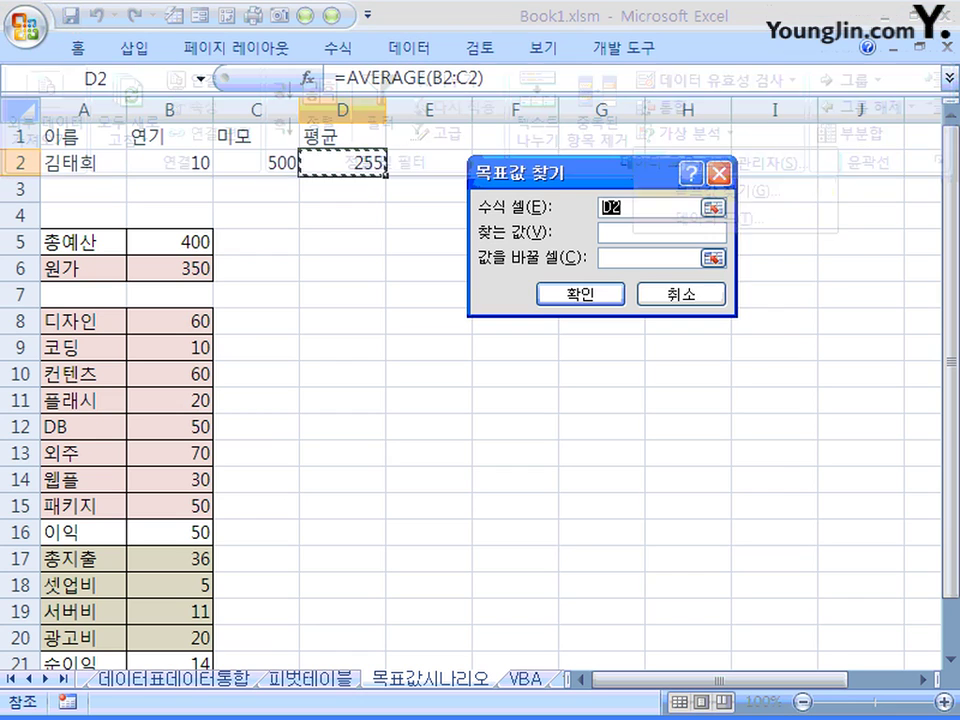
drag(570, 169, 535, 142)
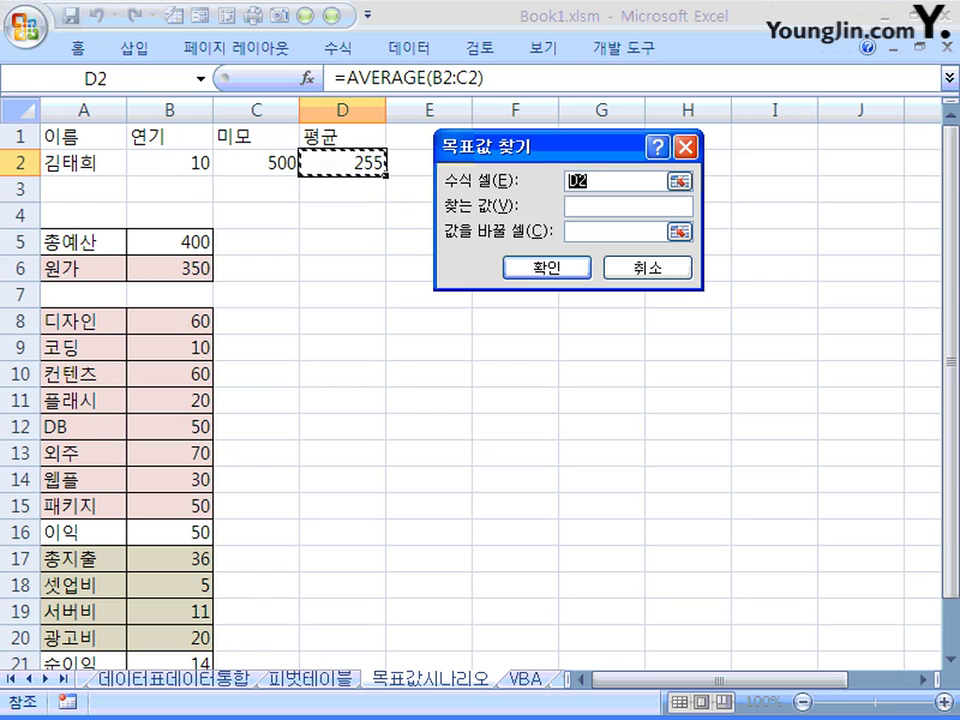
click(627, 206)
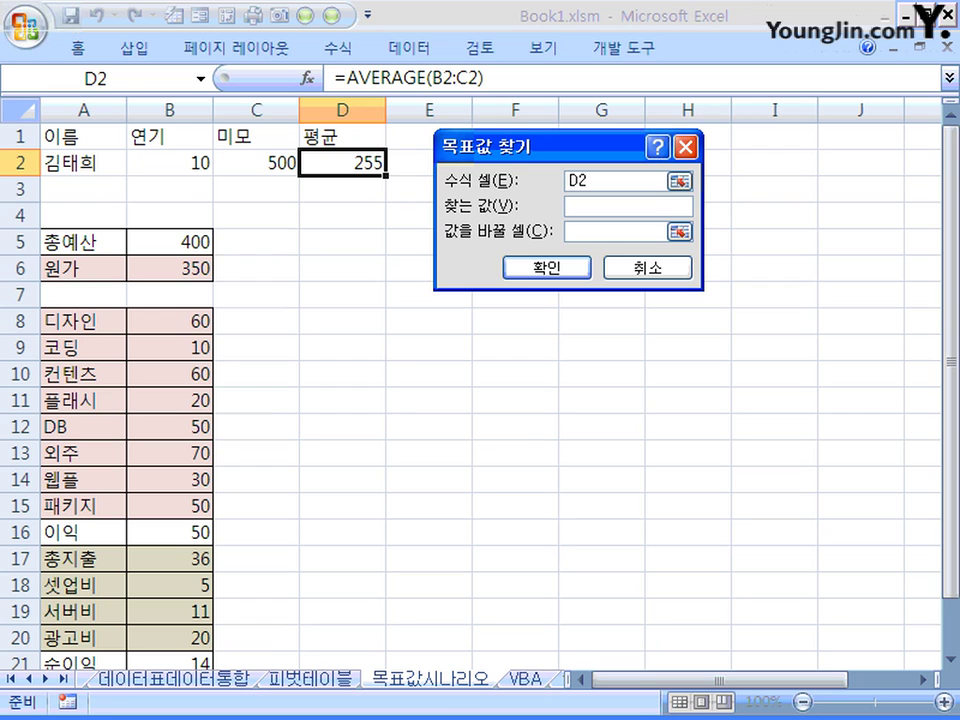
text(300)
click(614, 231)
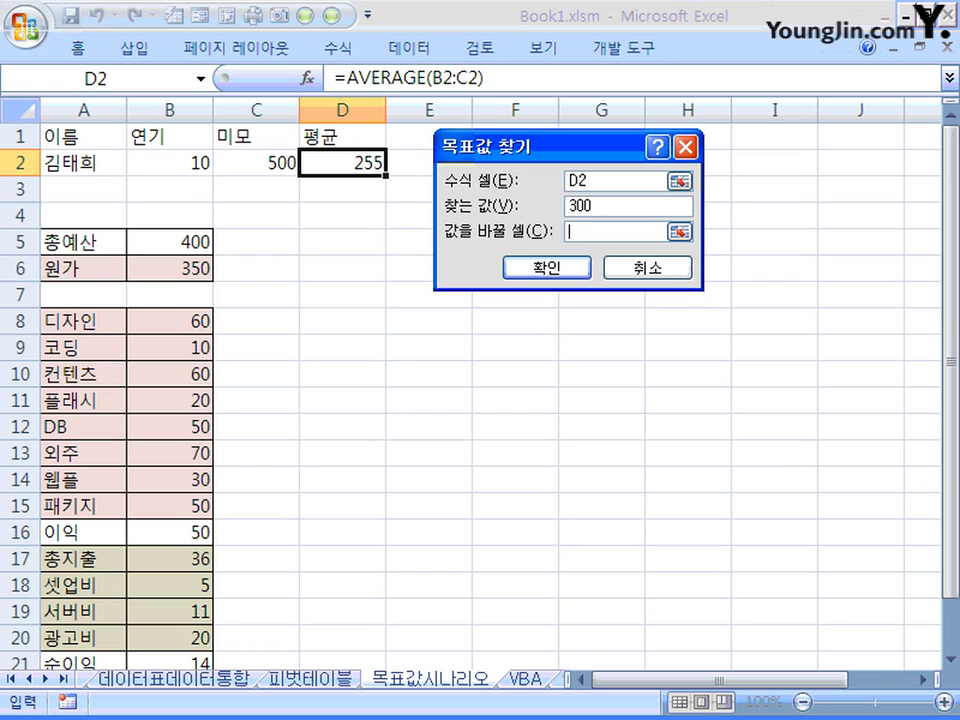
click(169, 162)
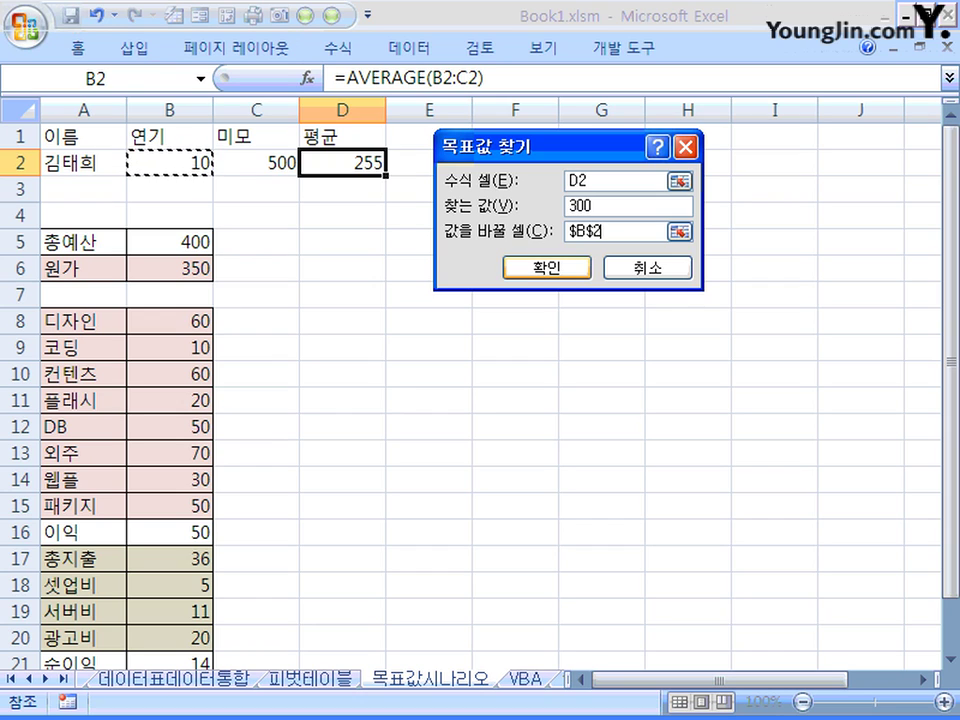
key(Return)
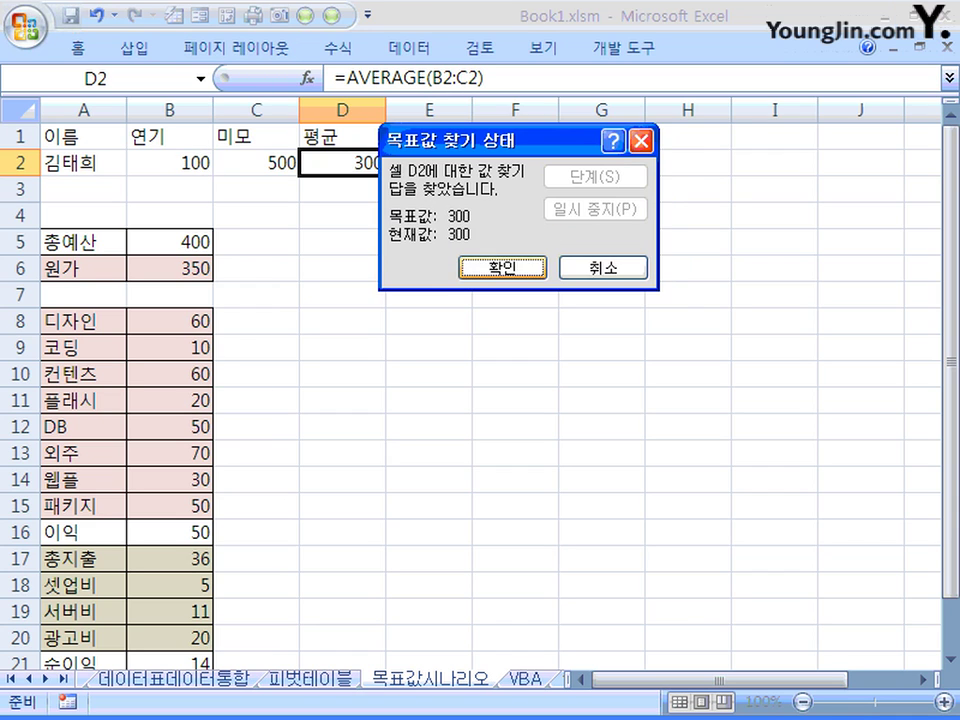
drag(470, 141, 516, 193)
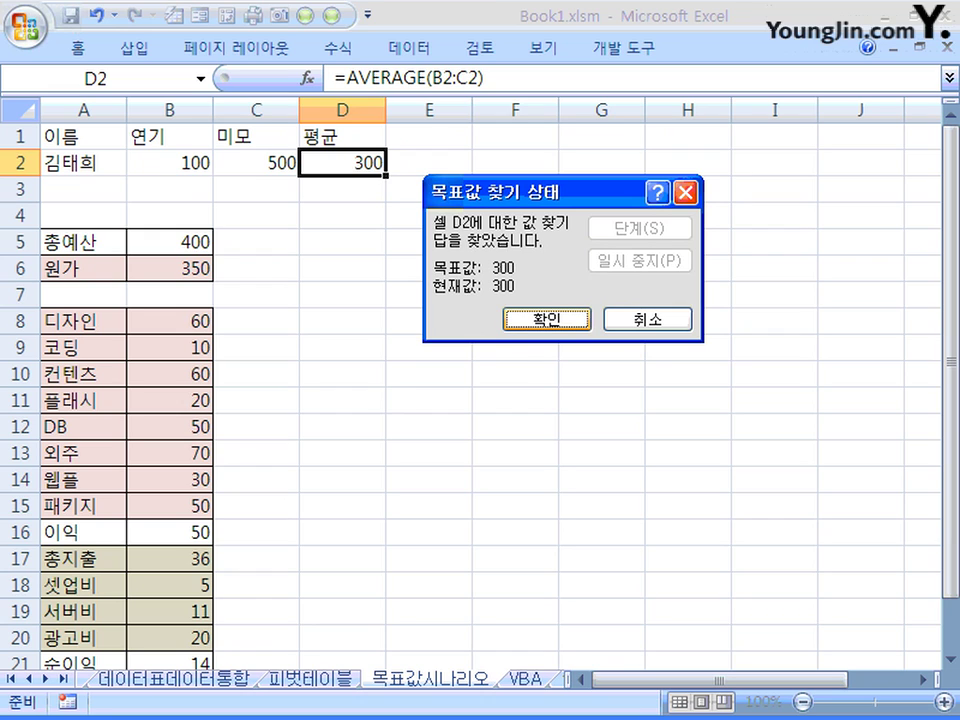
key(Escape)
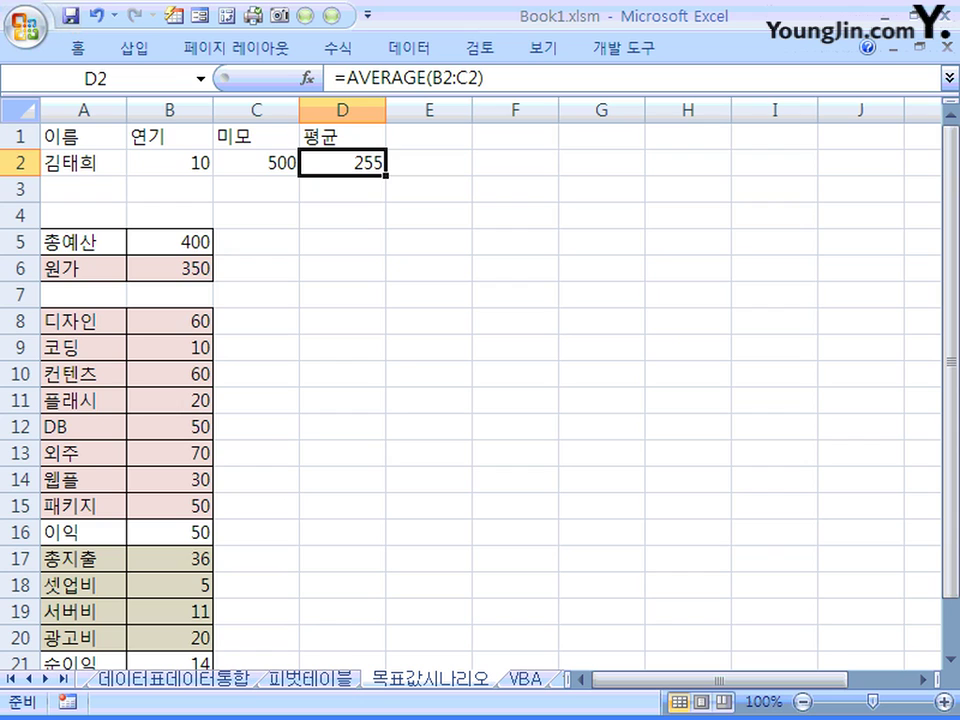
Examine the contents of the total budget, cost, profit, total spending and net profit cells in B5, B6, B16, B17 and B21
scroll(480, 390, down, 1)
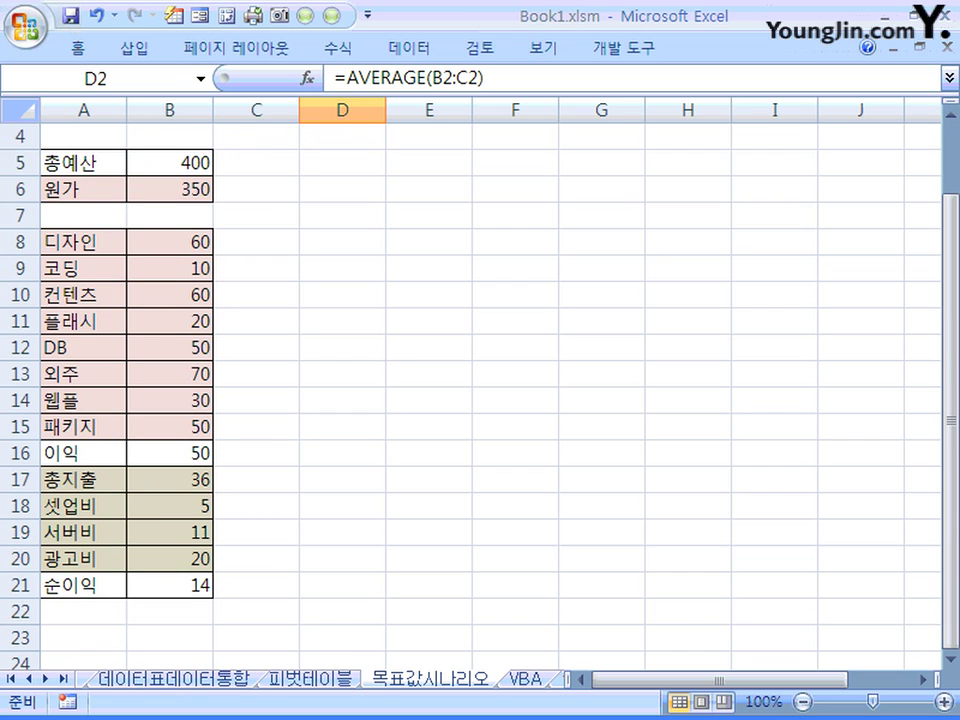
scroll(480, 390, down, 1)
scroll(480, 390, up, 1)
click(169, 189)
click(169, 162)
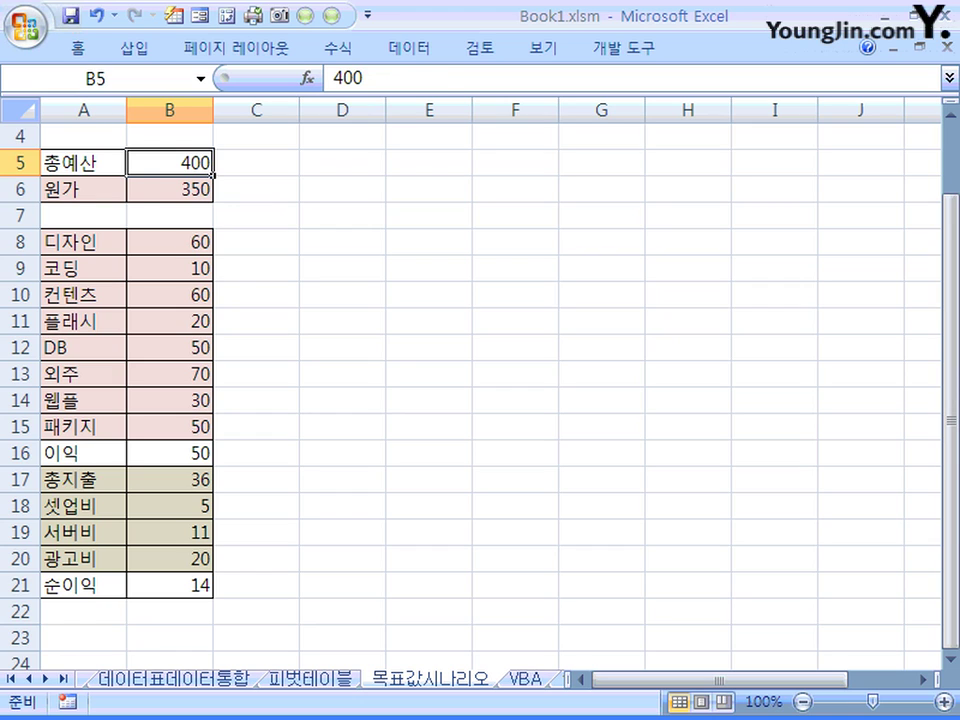
click(169, 189)
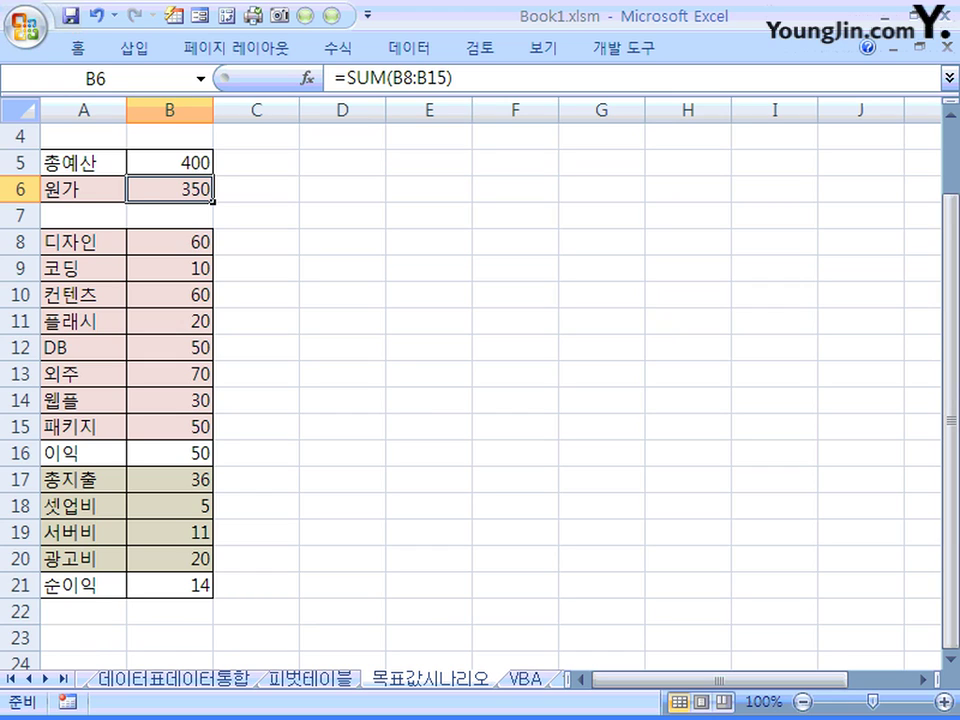
click(169, 453)
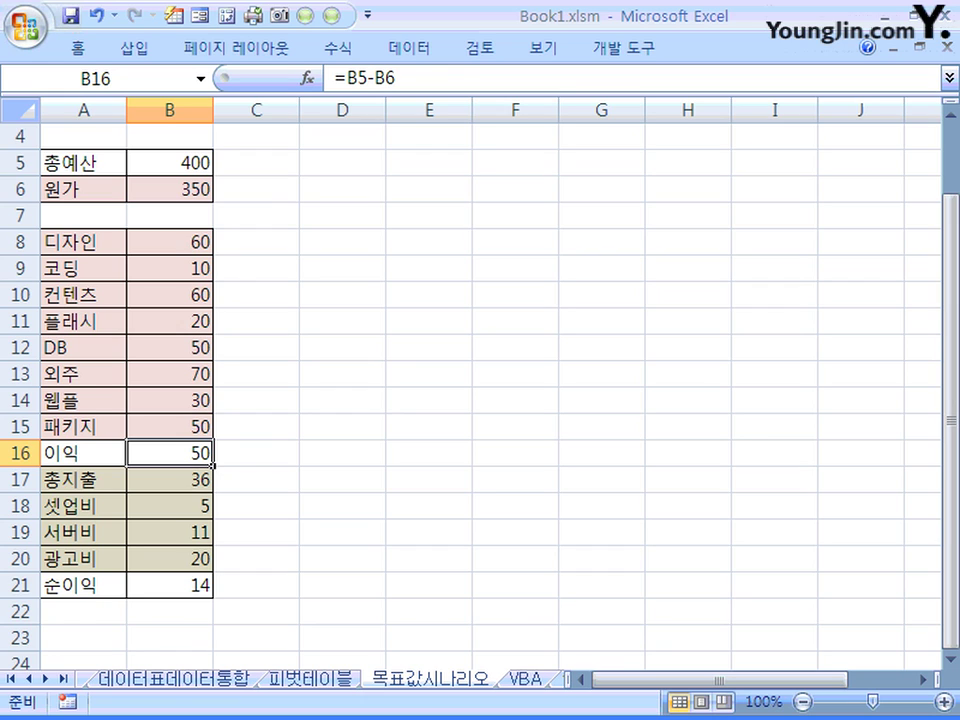
click(169, 479)
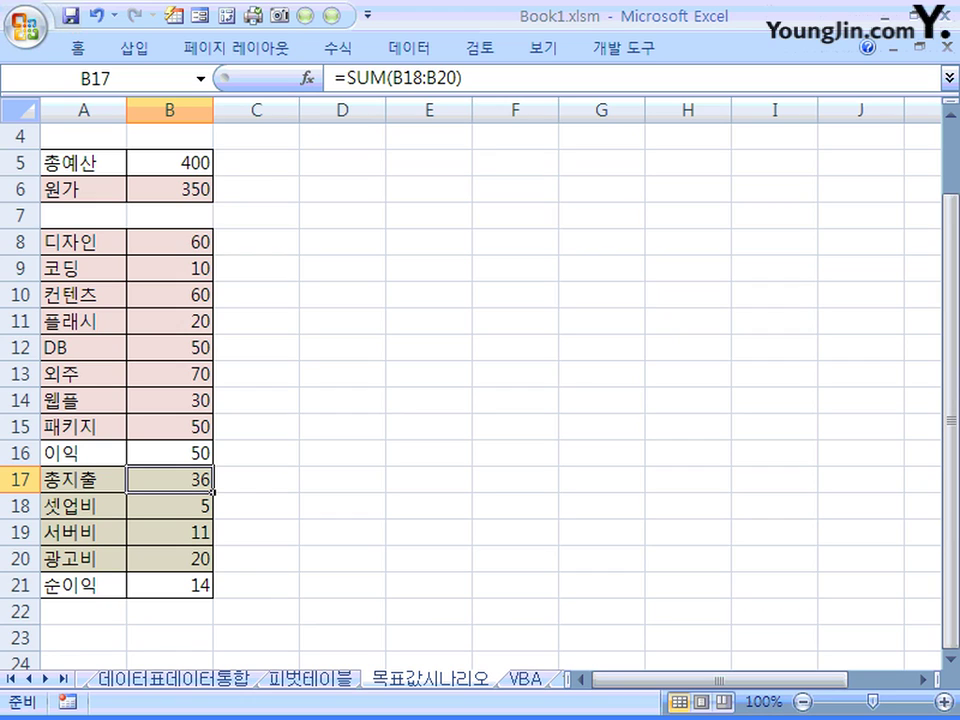
click(169, 585)
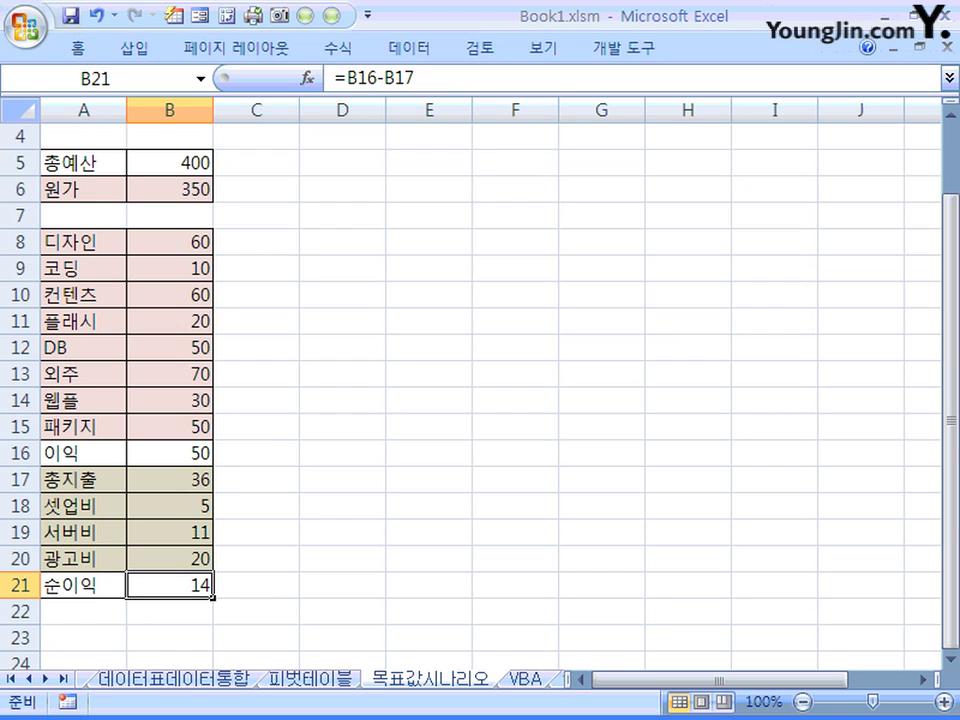
Trace how net profit in B21 depends on profit B16, total spending B17, cost B6 and total budget B5
click(169, 453)
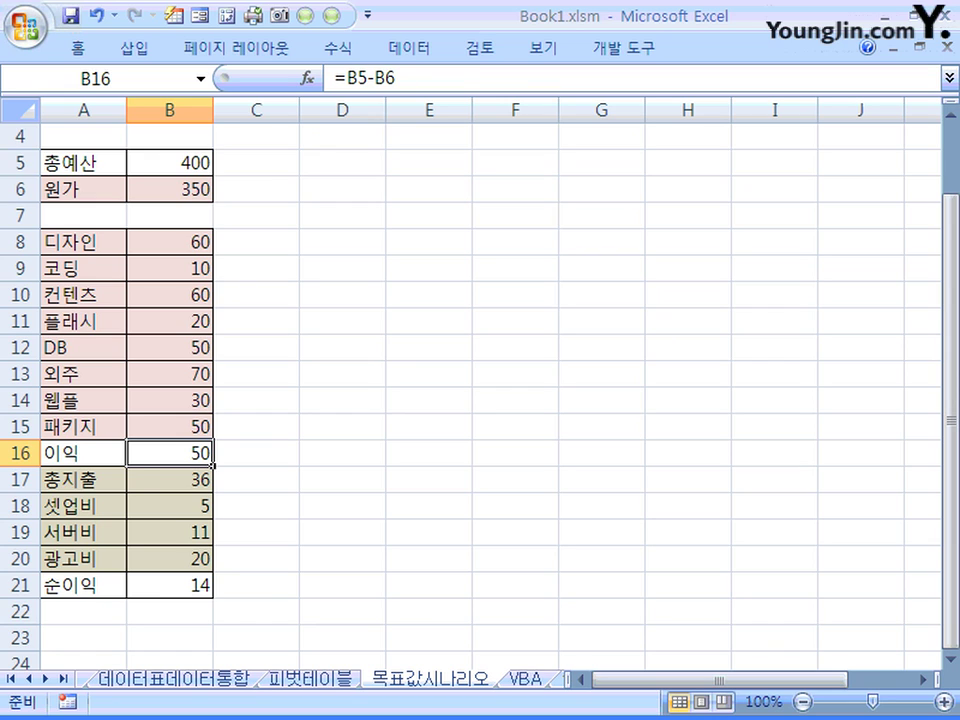
click(169, 585)
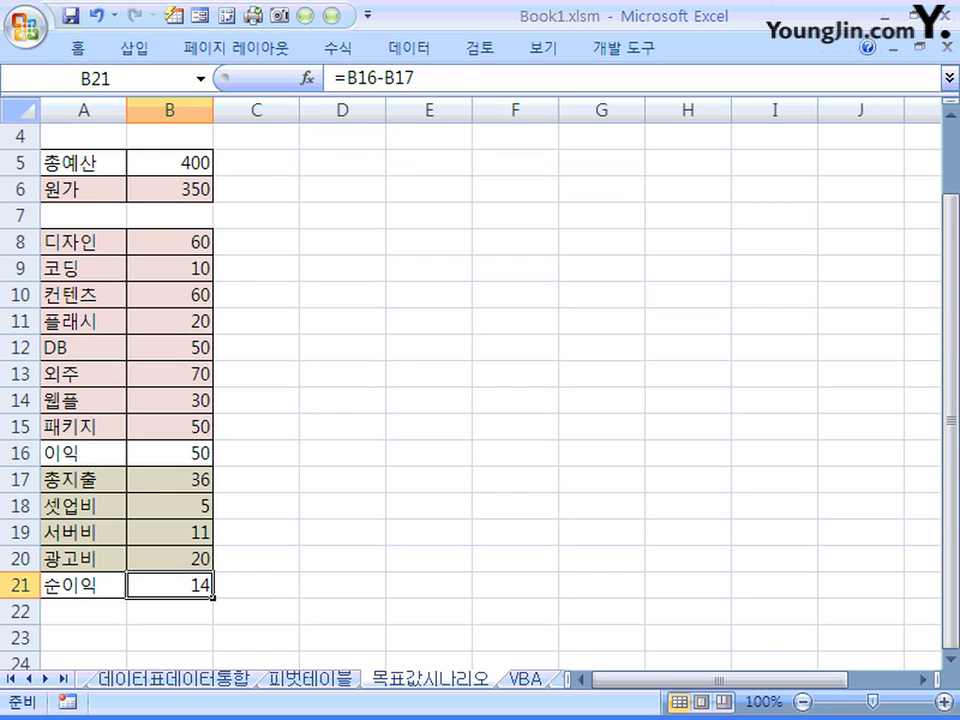
click(169, 479)
click(169, 453)
click(169, 189)
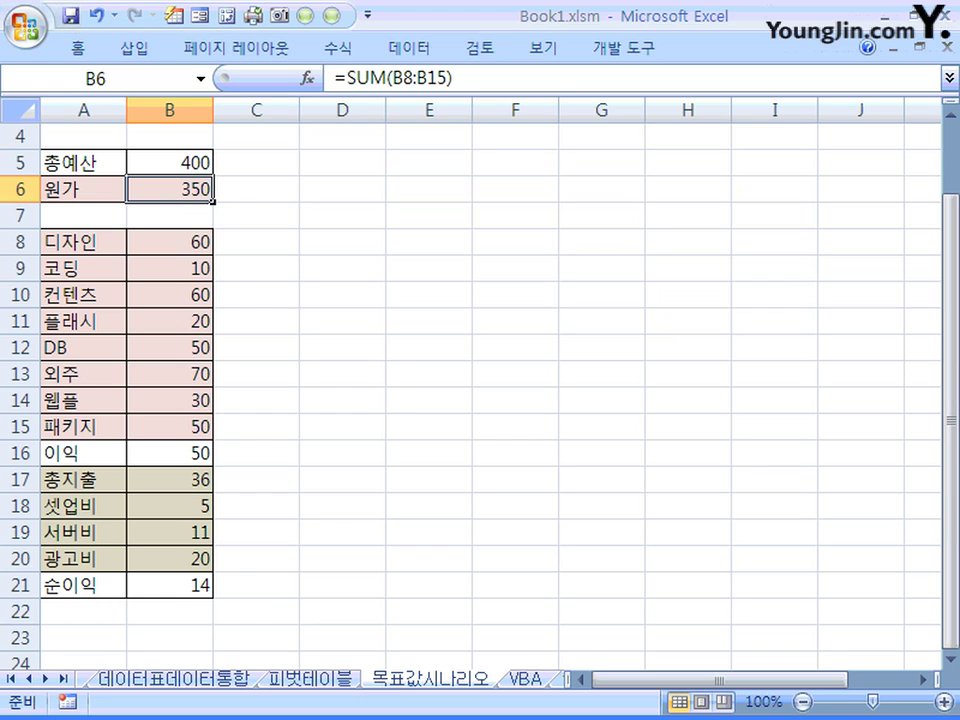
click(169, 585)
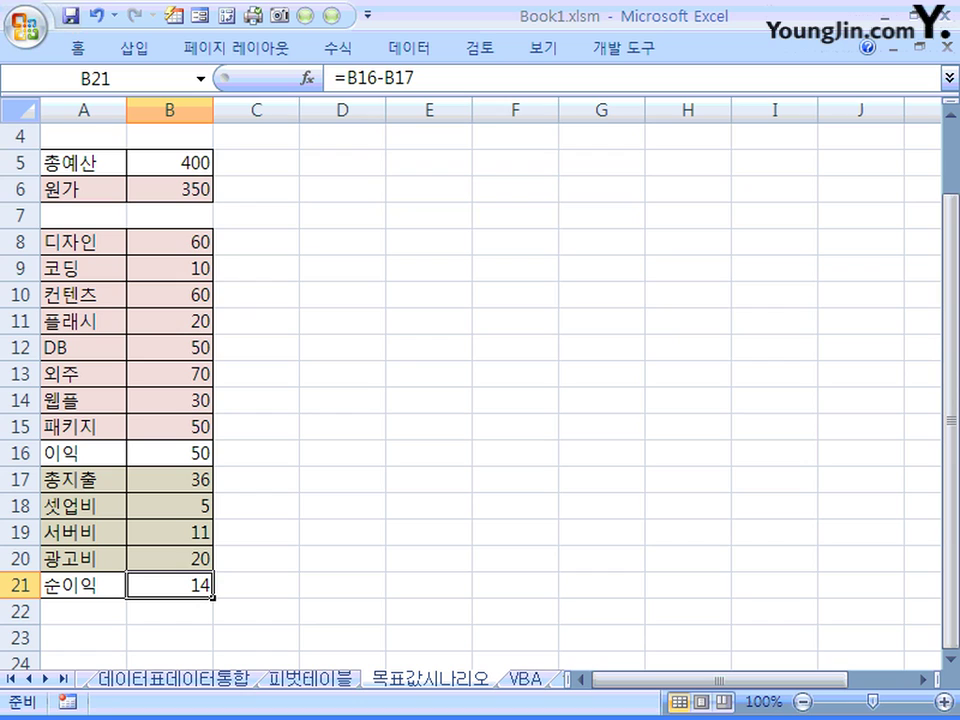
click(169, 162)
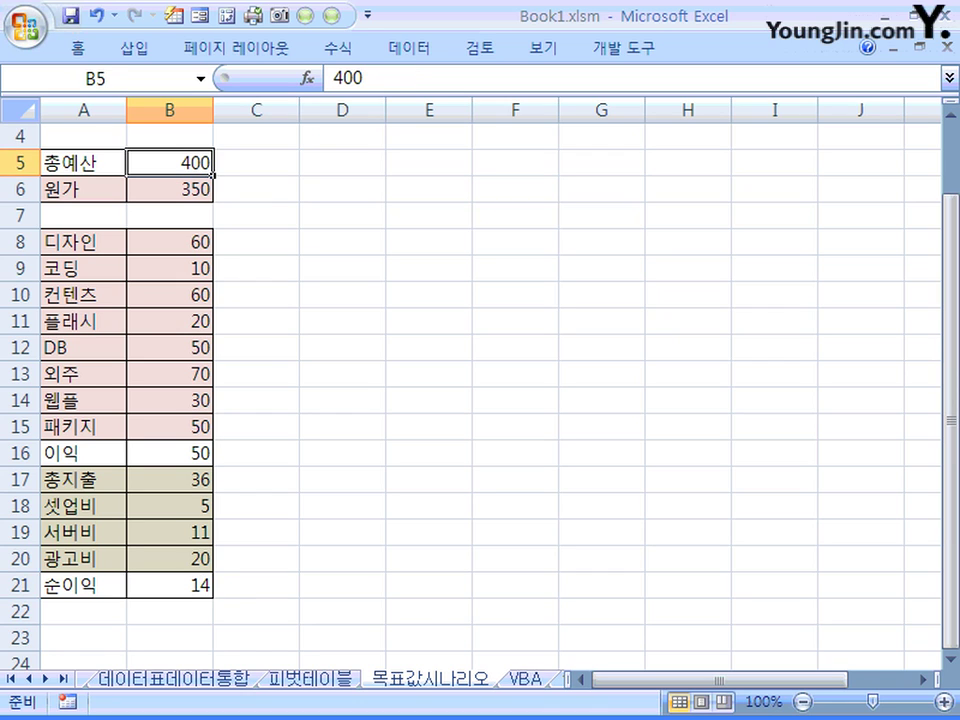
drag(169, 162, 169, 188)
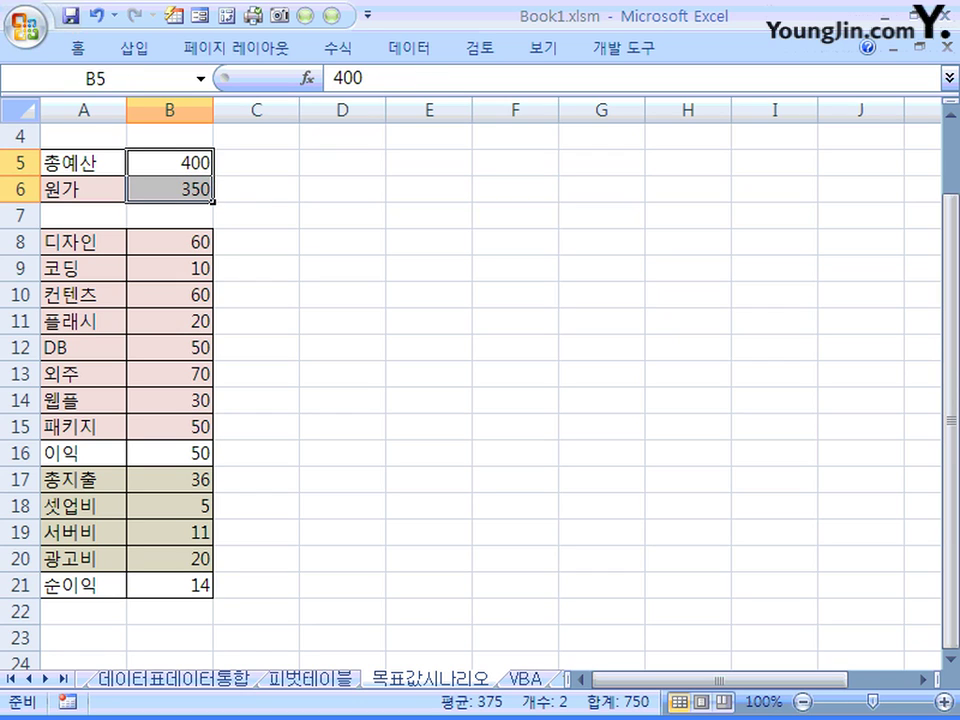
click(169, 189)
click(169, 162)
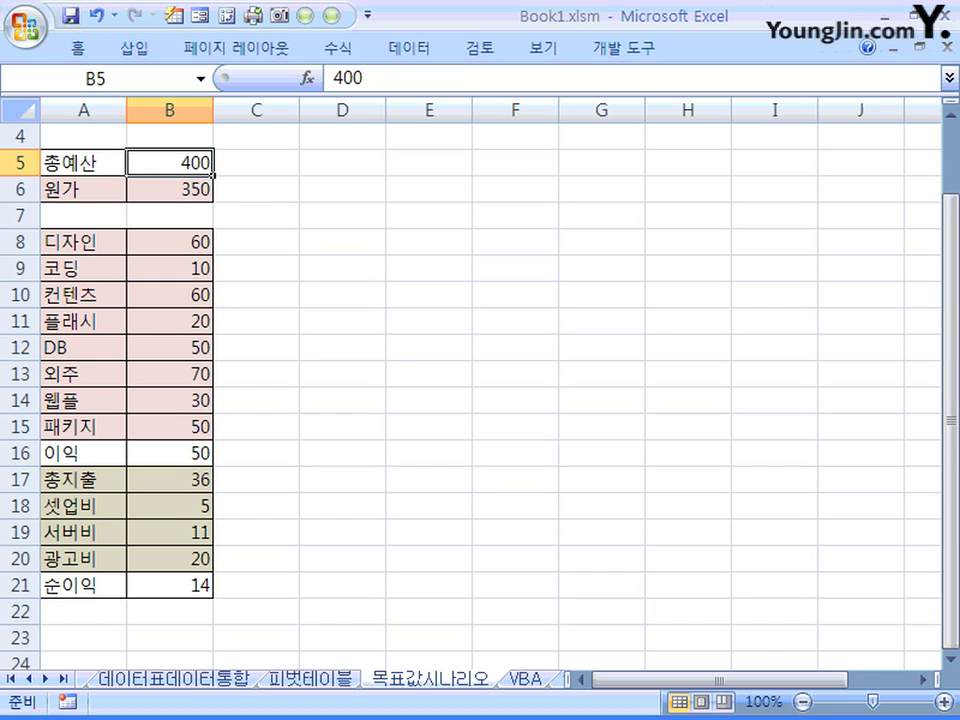
click(169, 189)
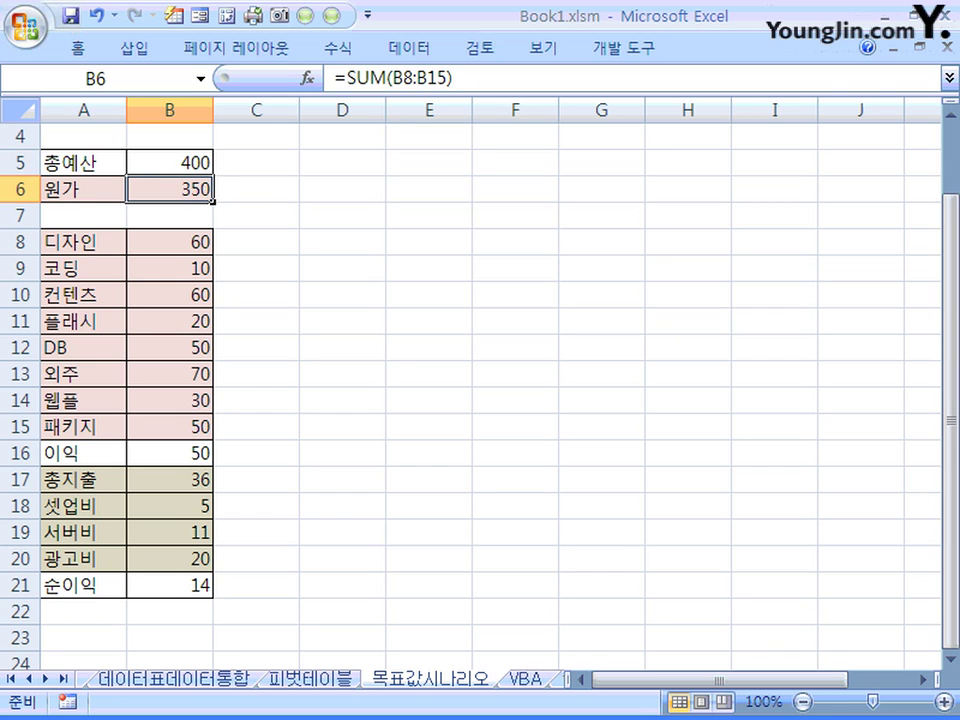
click(169, 162)
click(169, 189)
click(169, 453)
click(169, 585)
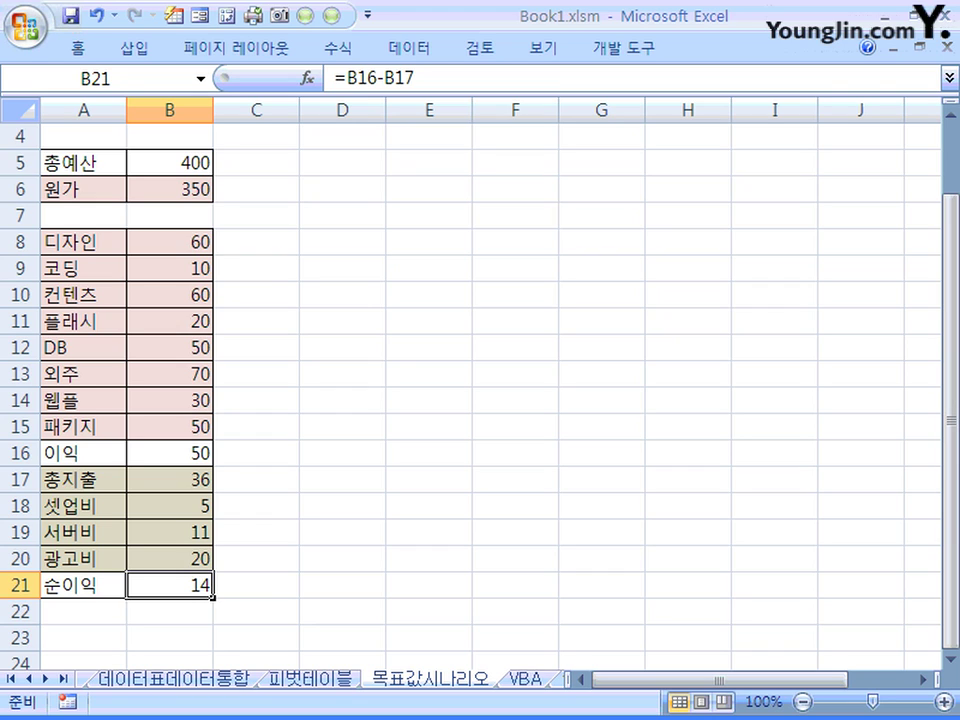
click(342, 162)
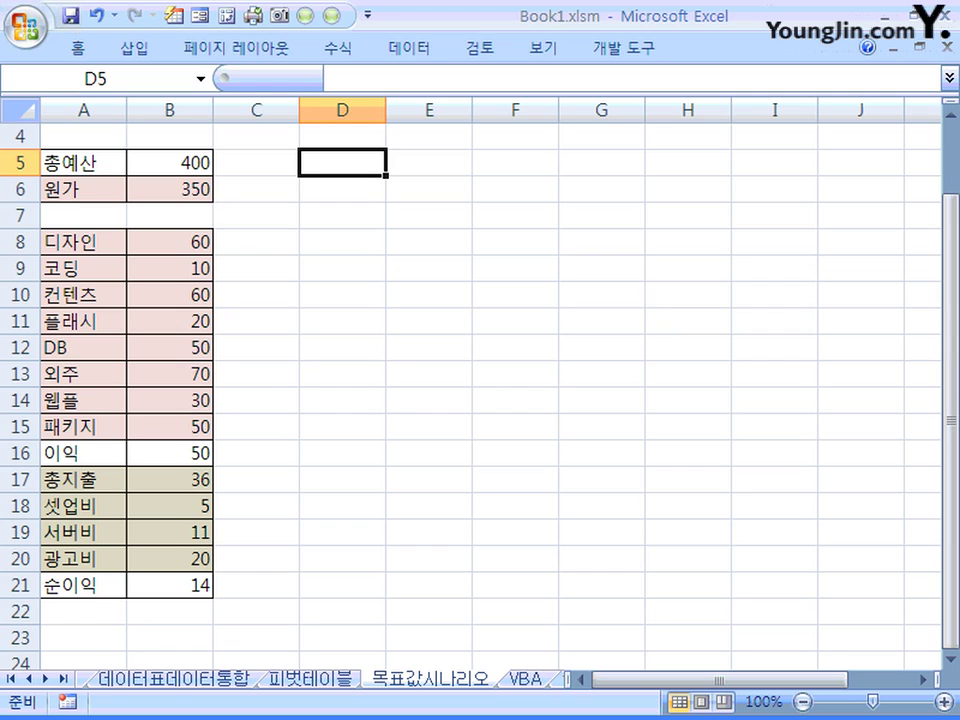
text(최)
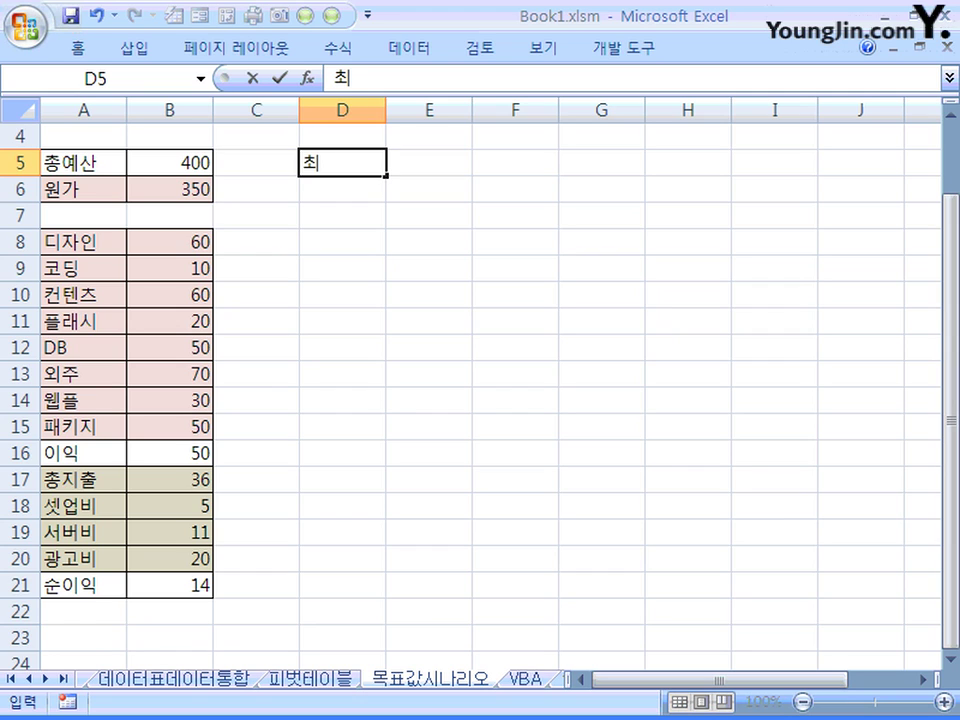
key(BackSpace)
key(BackSpace)
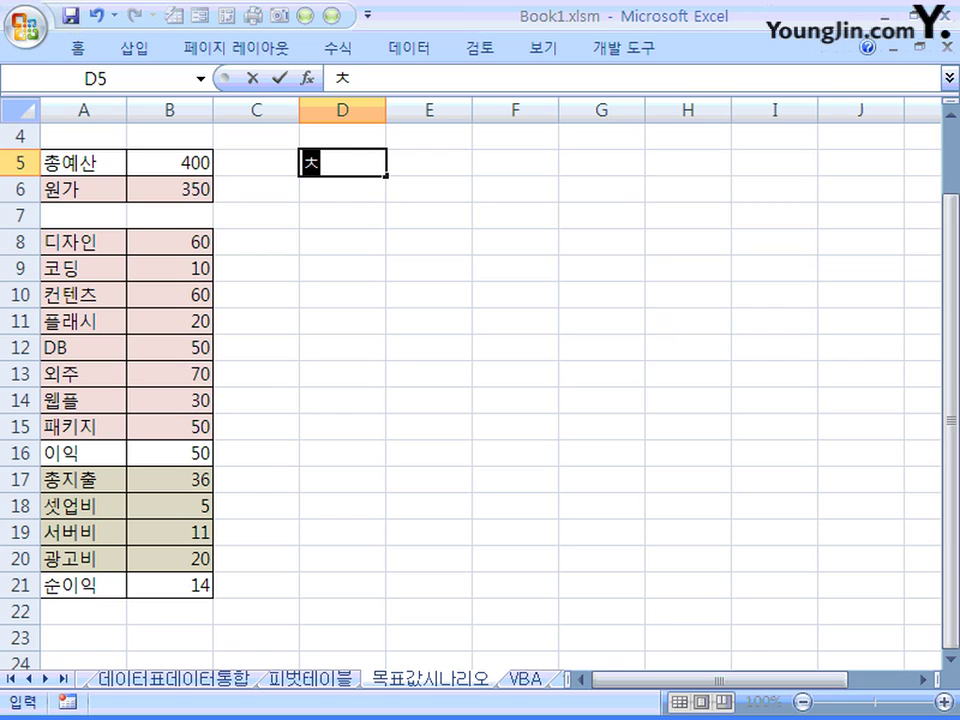
key(Escape)
key(Left)
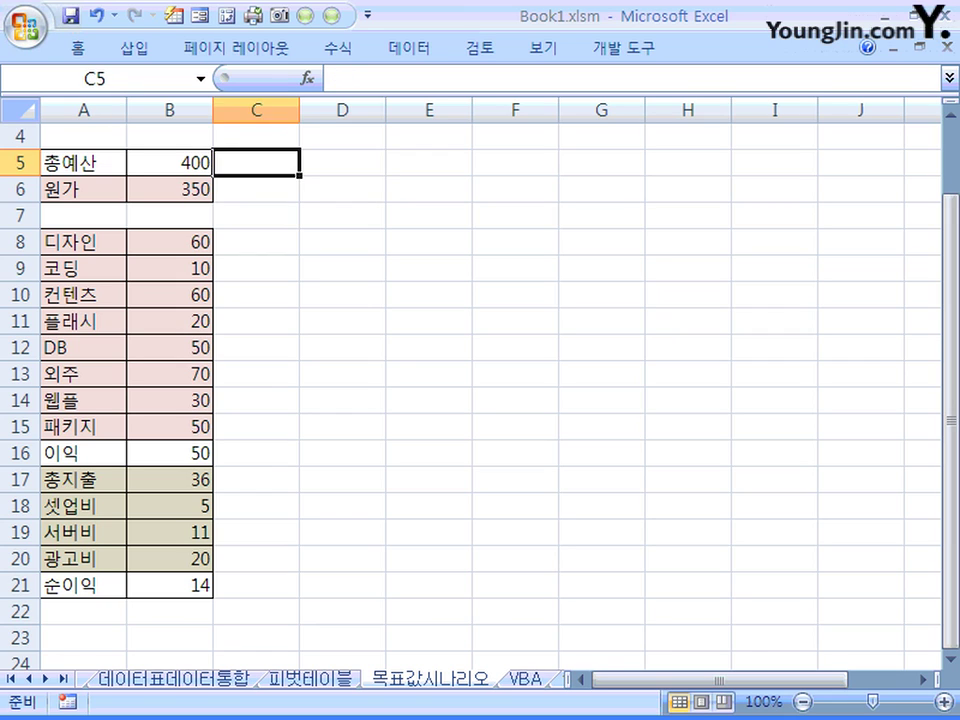
key(Right)
key(Right)
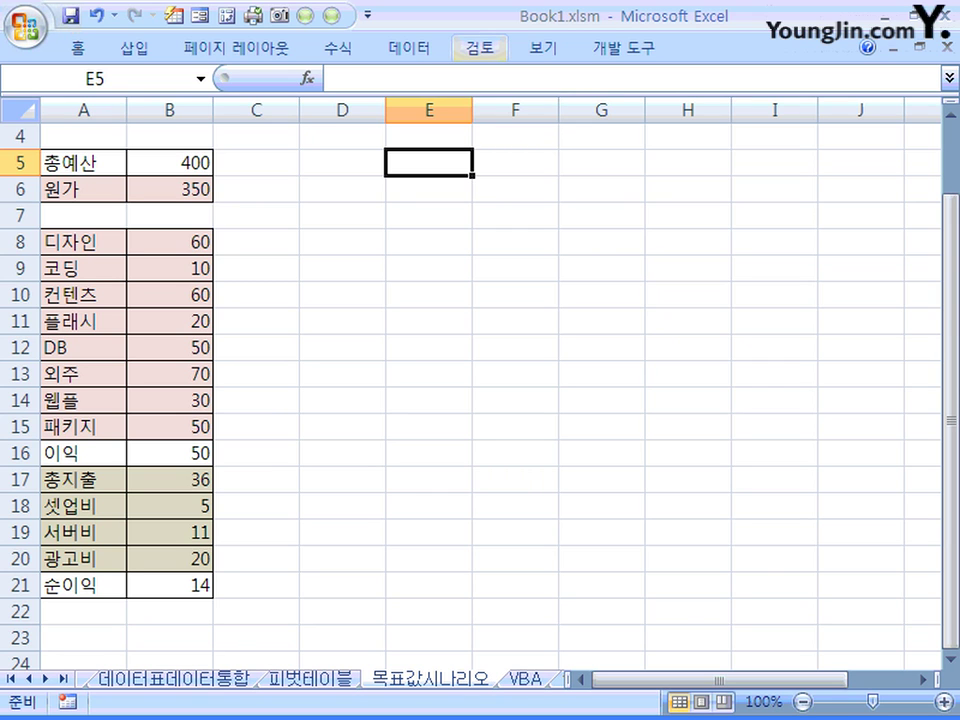
Start a new scenario named 최대투자 in the Scenario Manager
click(409, 47)
click(686, 133)
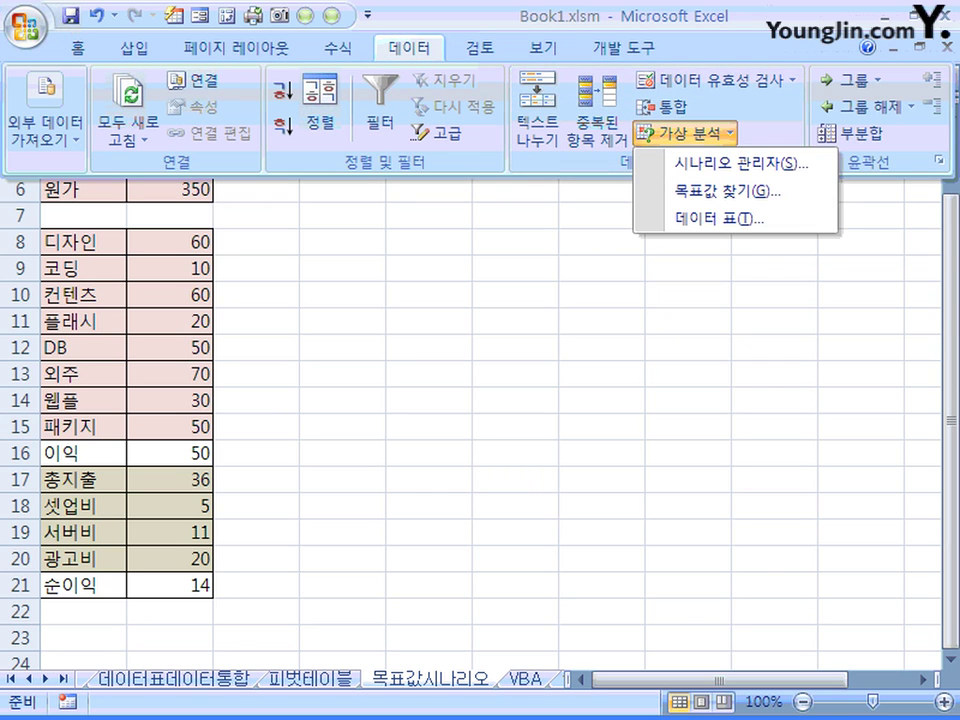
click(729, 161)
drag(490, 74, 492, 162)
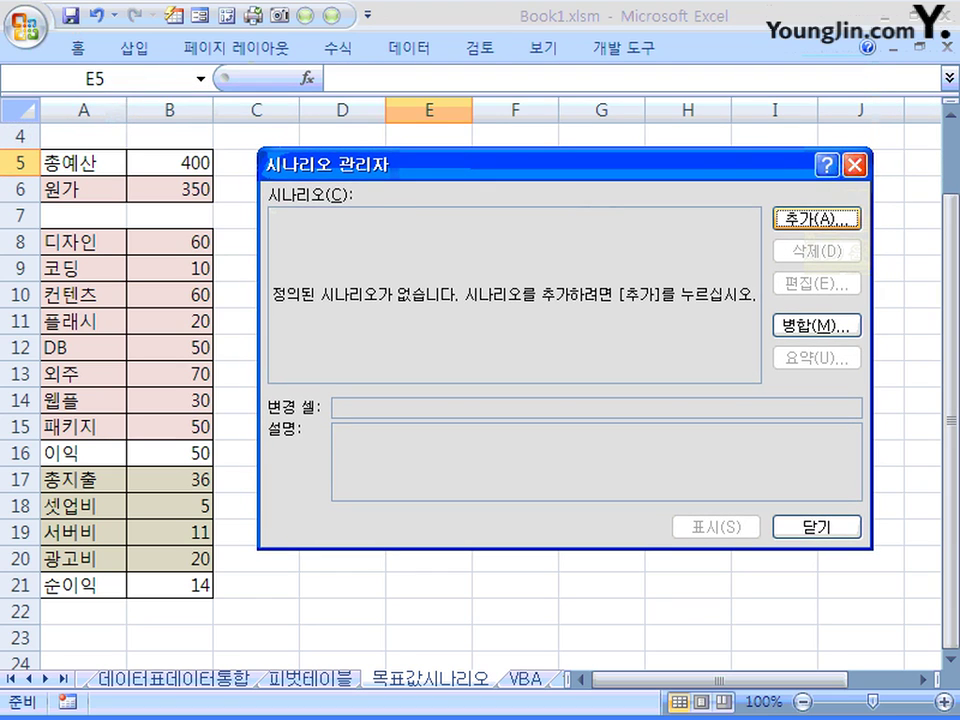
key(Return)
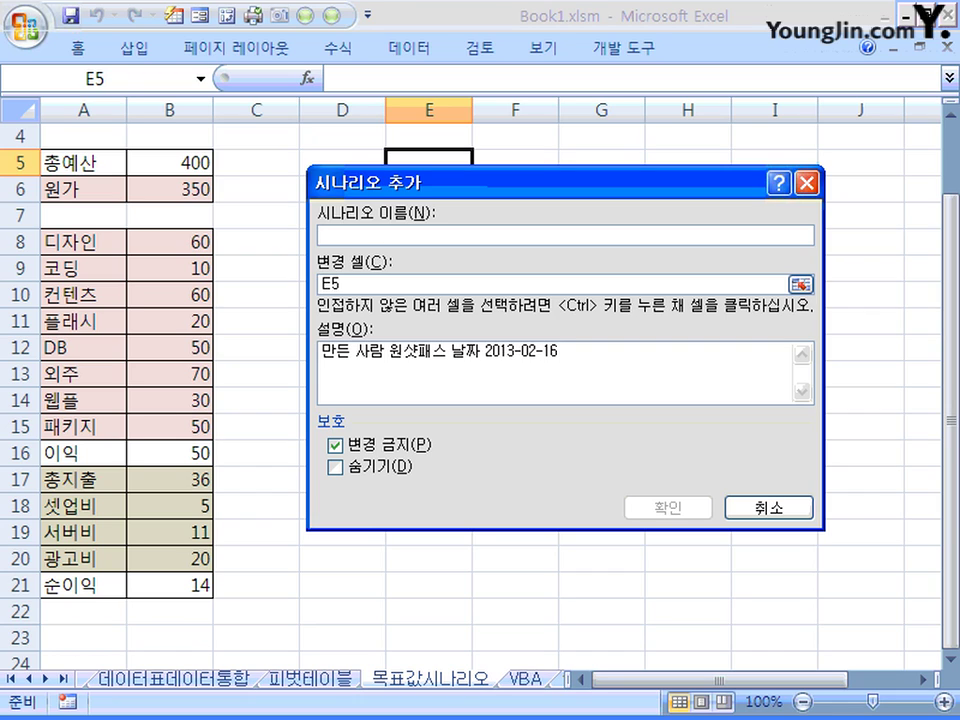
text(최)
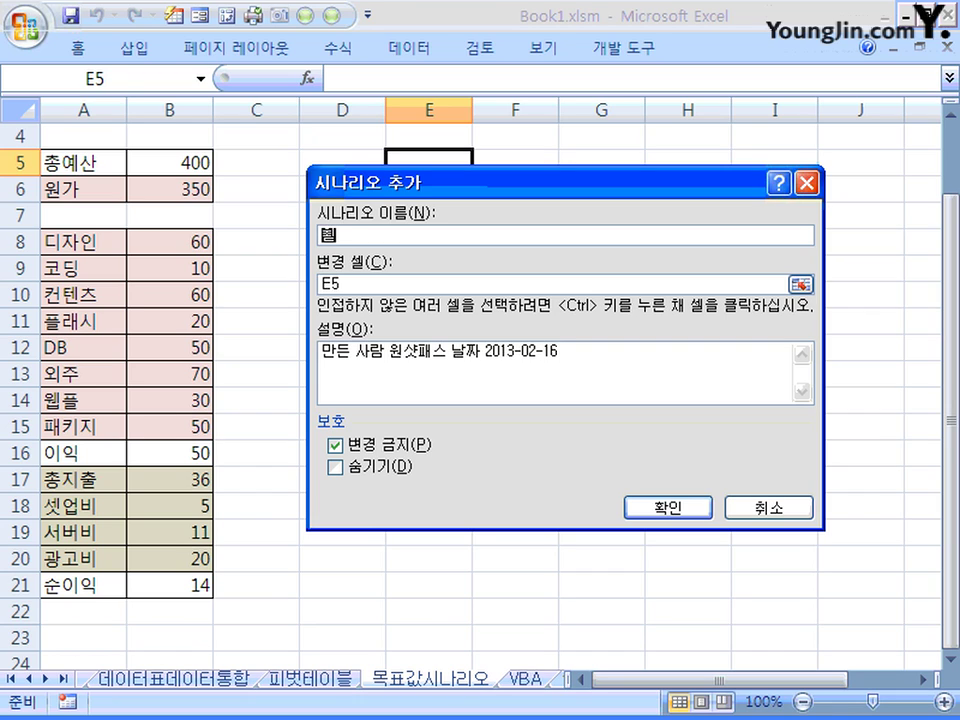
text(대투자)
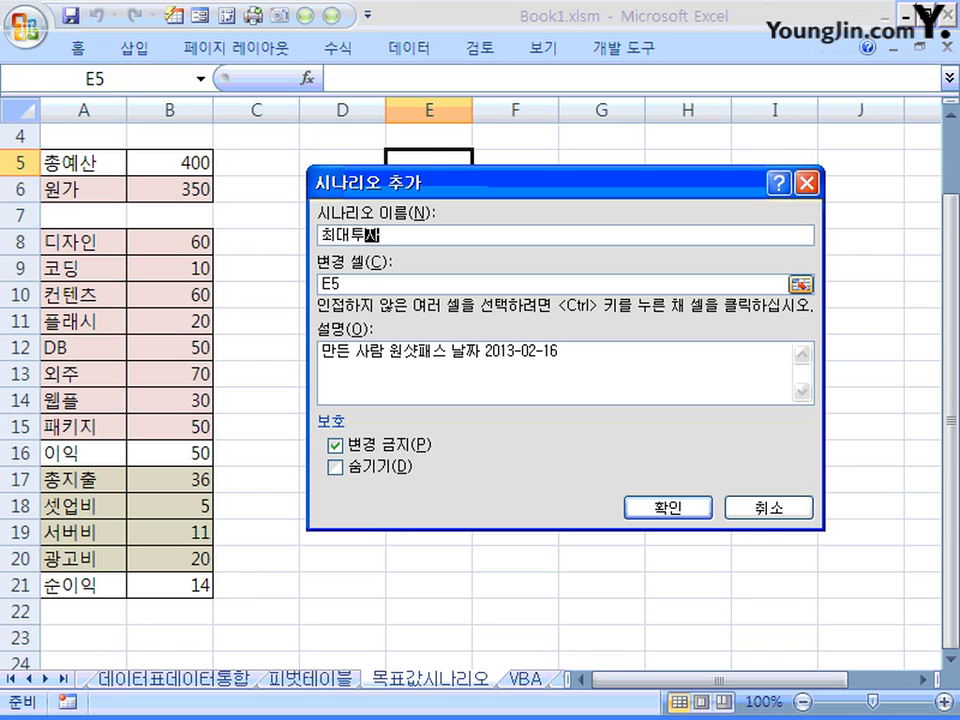
Set the 최대투자 scenario's changing cells to B5:B6 and accept that their formulas are replaced by constants
key(Tab)
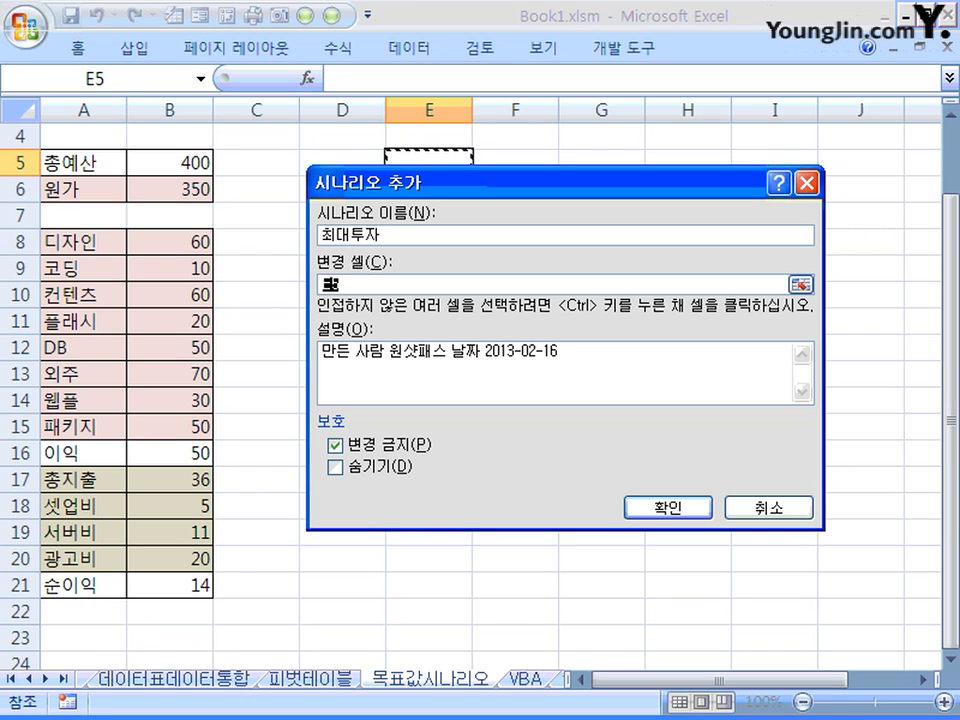
click(169, 162)
drag(170, 161, 170, 188)
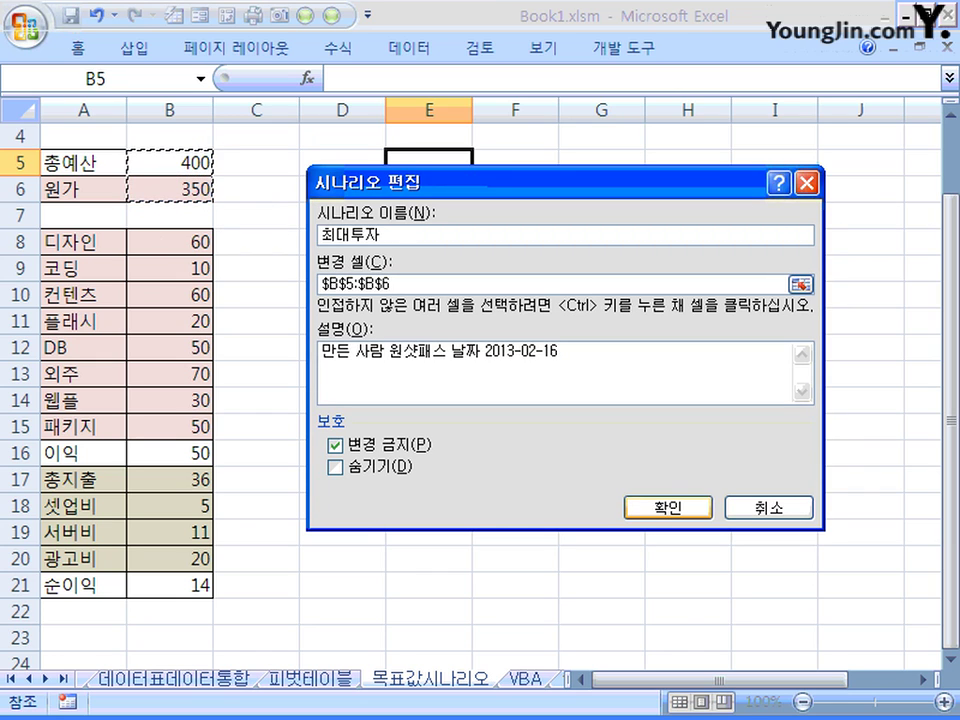
key(Return)
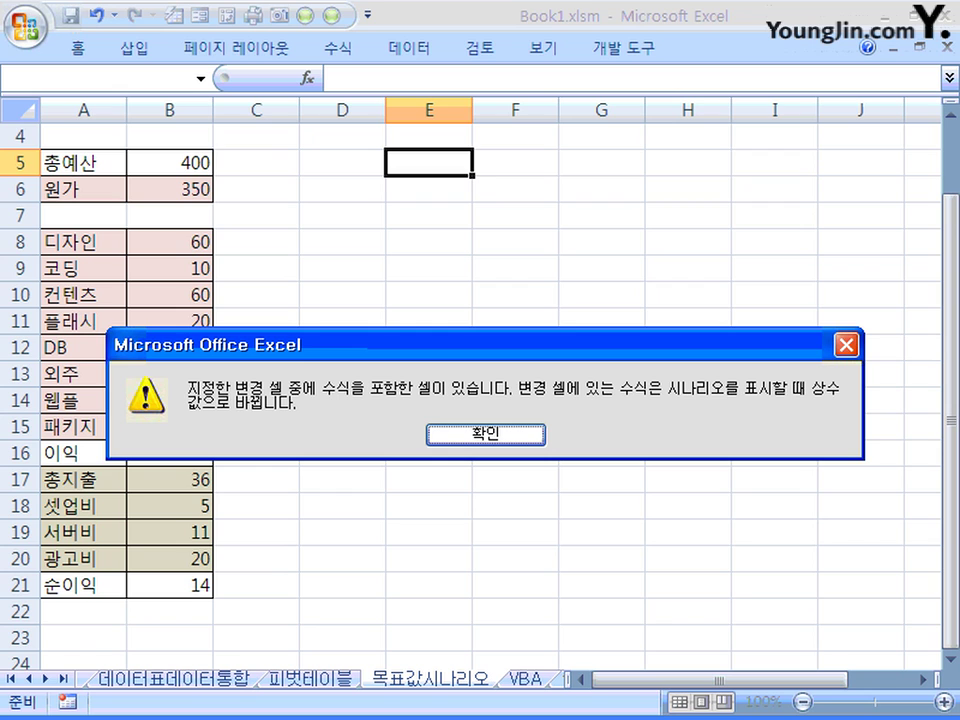
drag(485, 344, 552, 326)
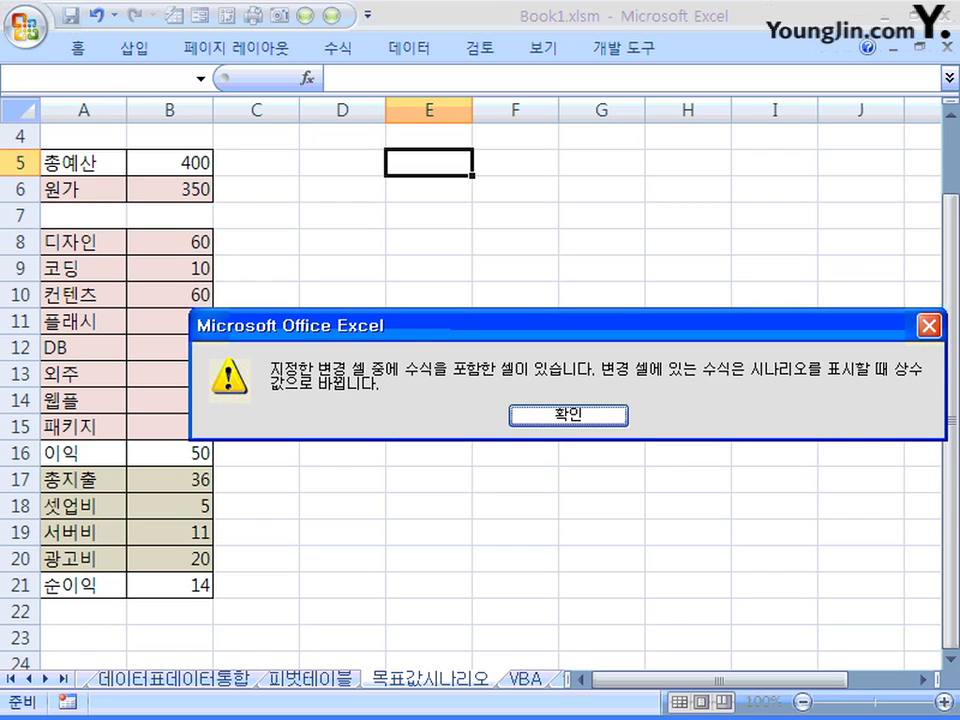
drag(552, 326, 419, 363)
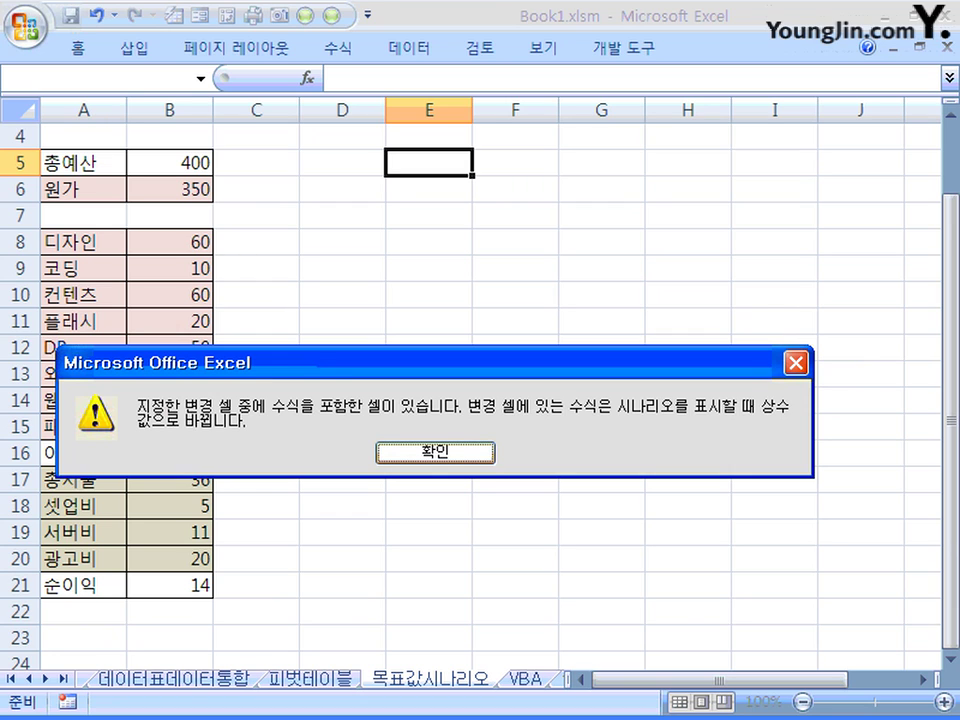
key(Return)
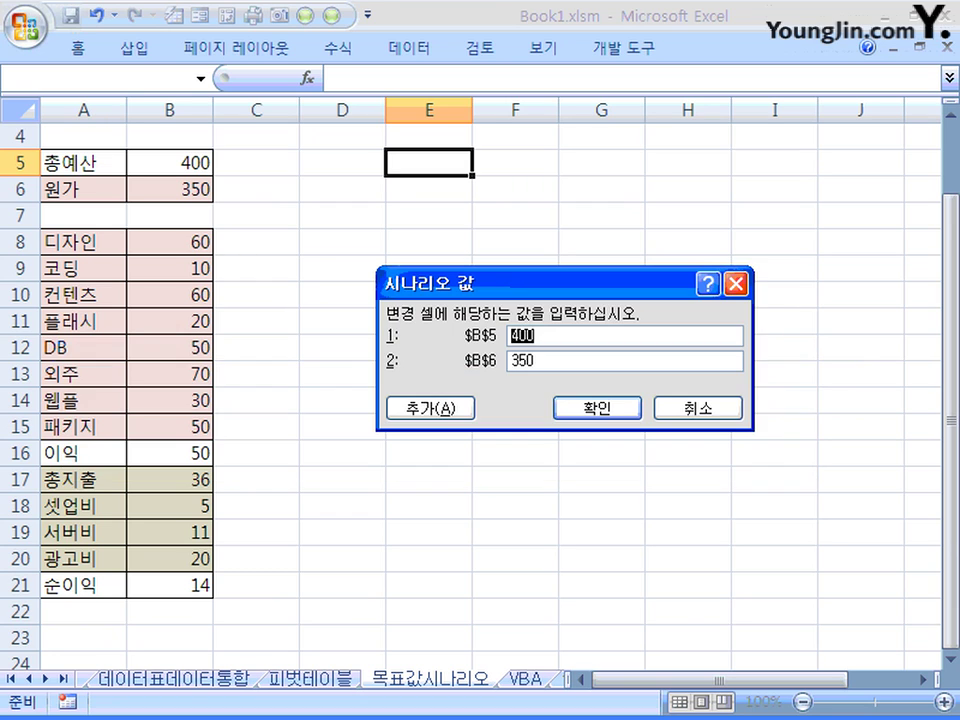
Set the 최대투자 scenario's values to 500 for B5 and 200 for B6, and continue with adding another scenario
drag(550, 284, 475, 258)
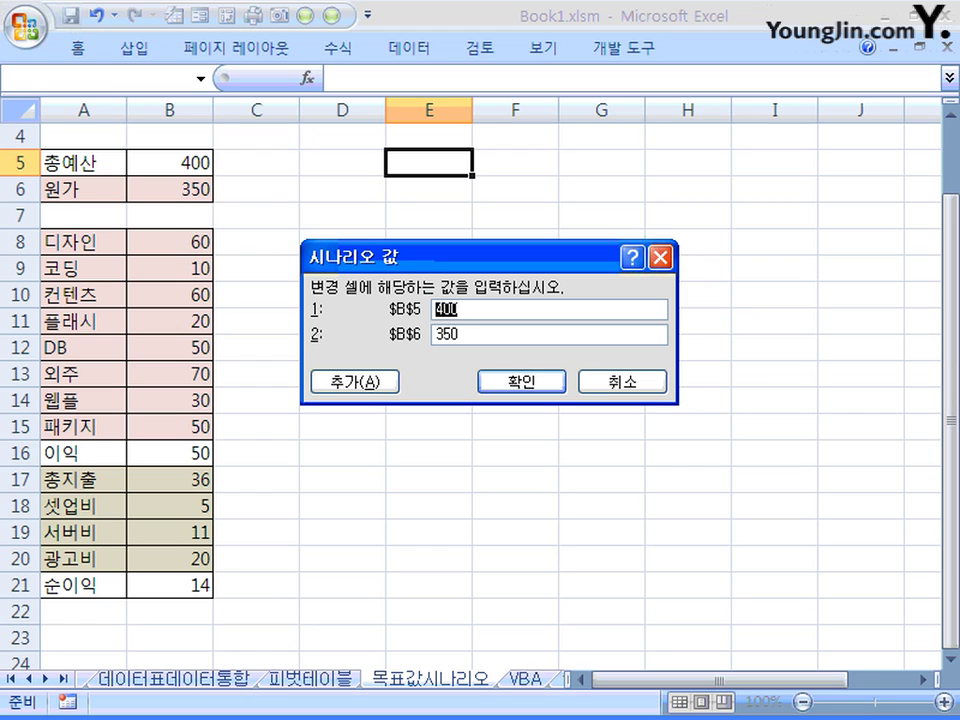
text(500)
key(Tab)
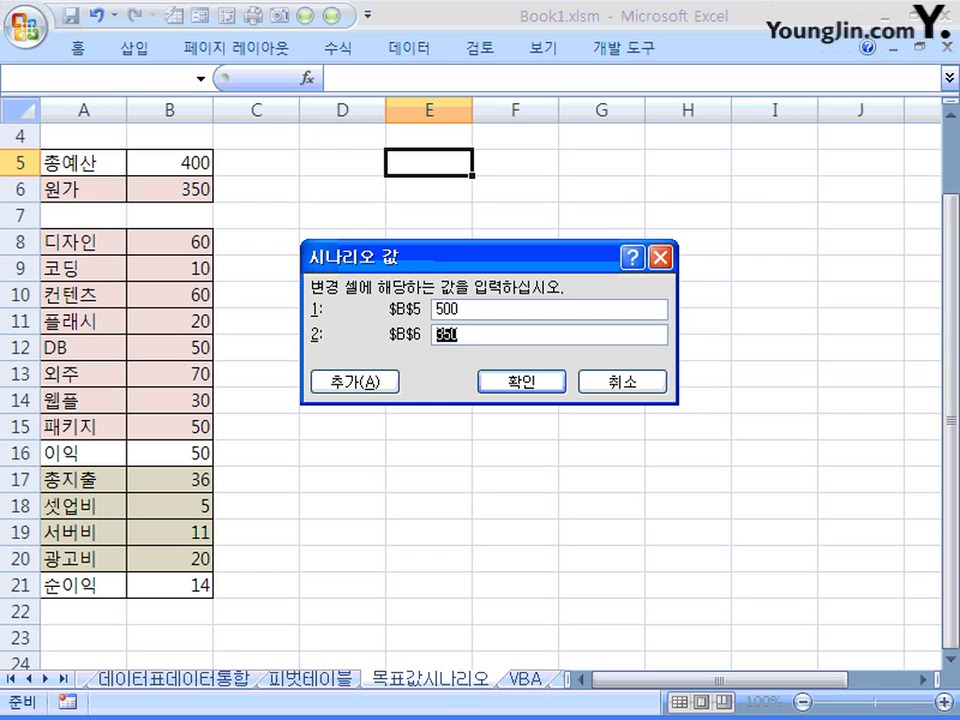
text(200)
click(355, 381)
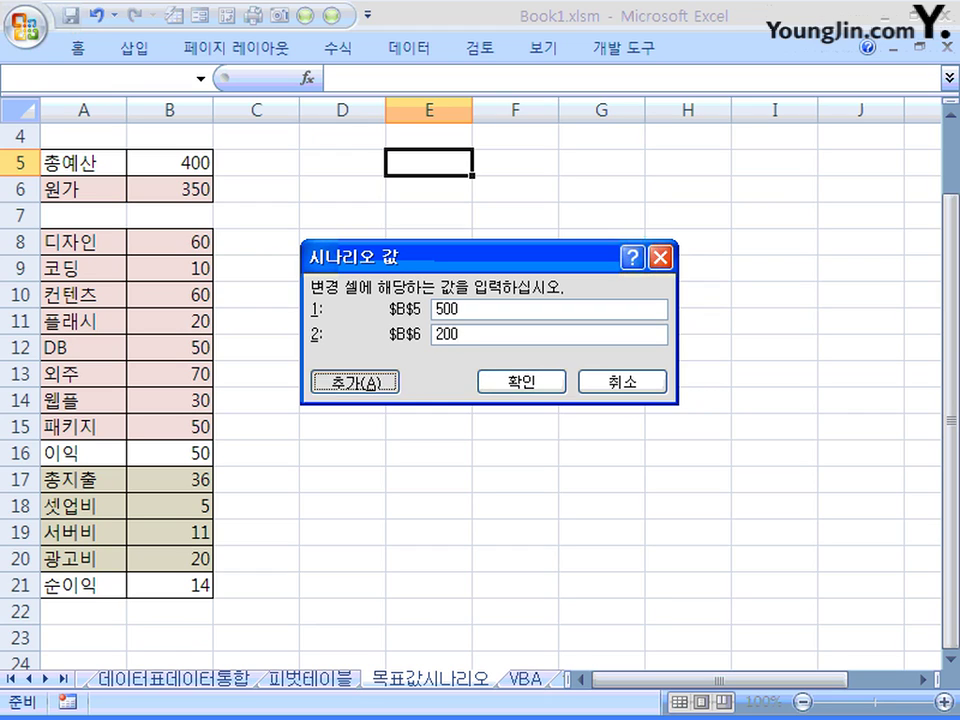
Add a scenario named 최대효율투자 for B5:B6, keeping 400 for B5 and 350 for B6
drag(470, 156, 544, 206)
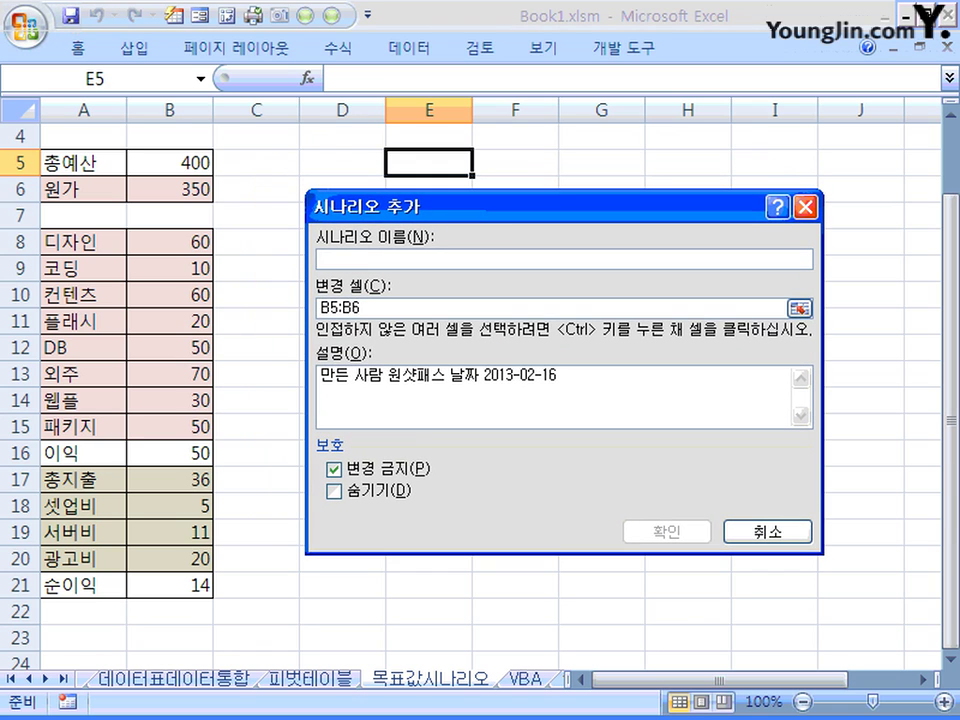
text(최)
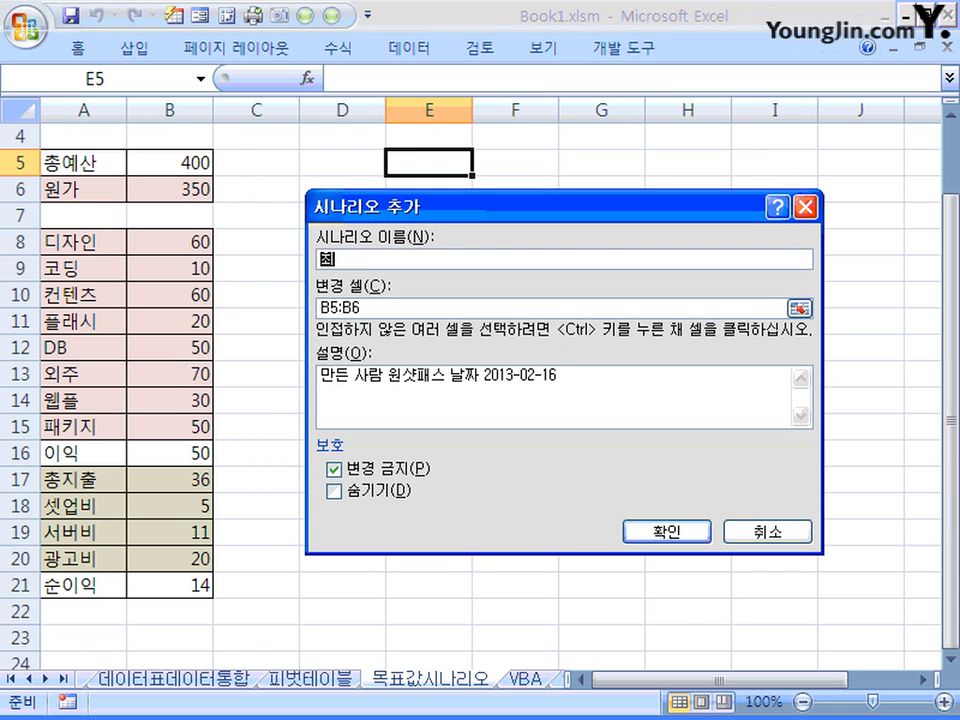
text(대효율투사)
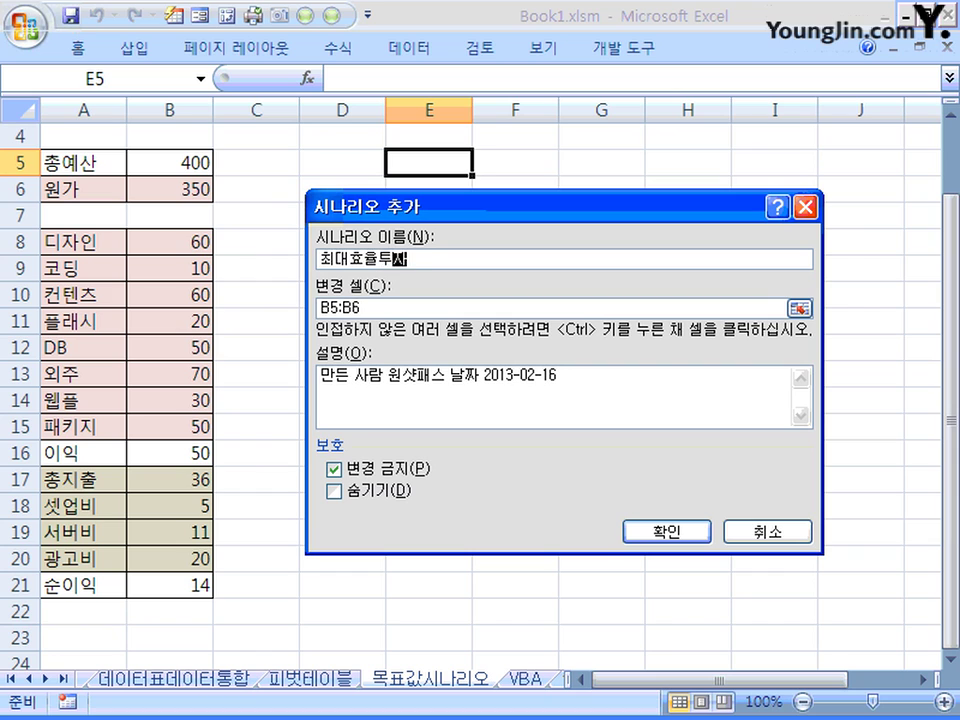
key(Return)
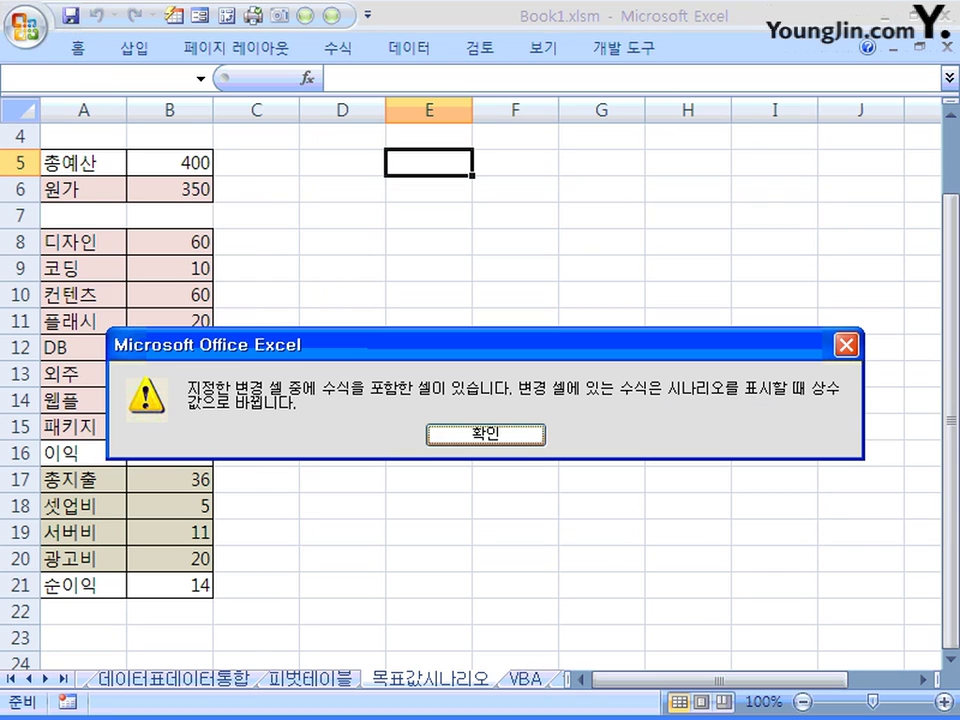
key(Return)
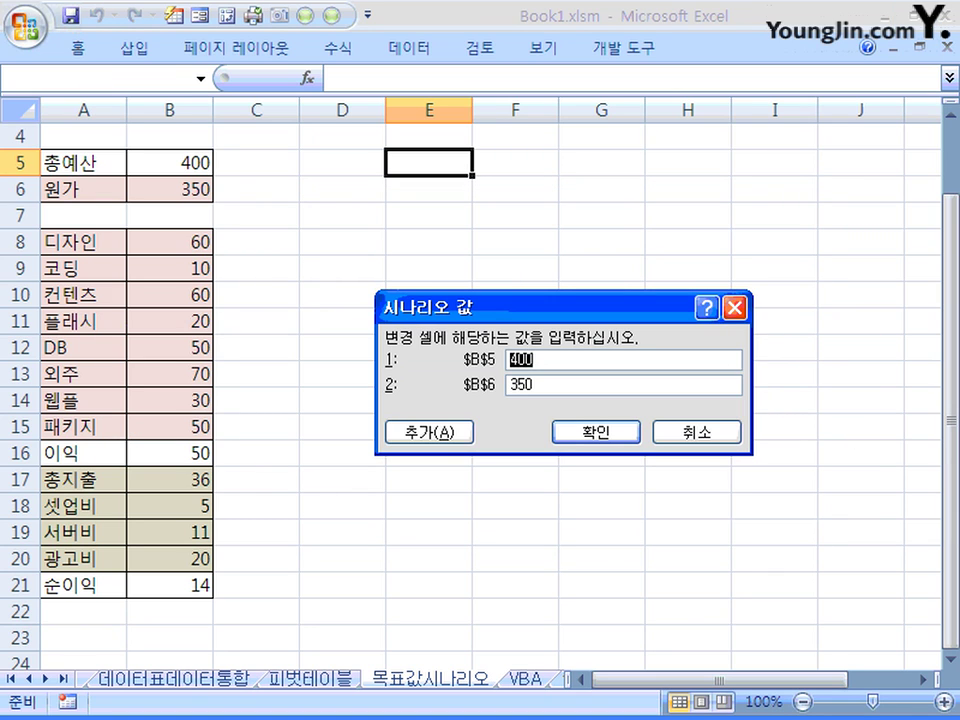
key(Return)
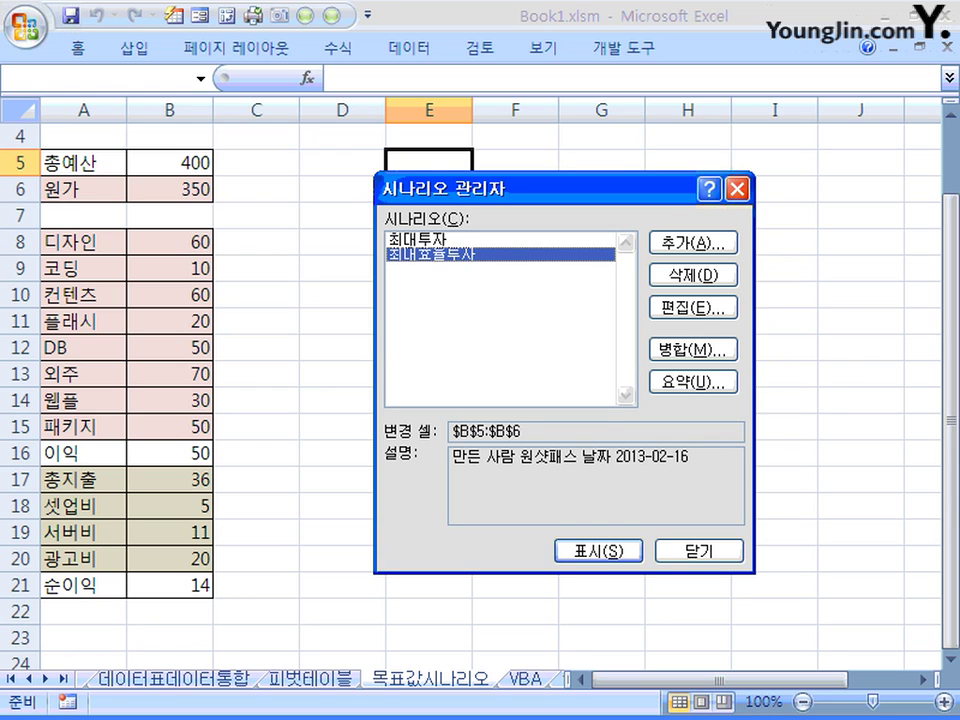
Add a third scenario named 최소효율투자 with B5:B6 as its changing cells
click(693, 242)
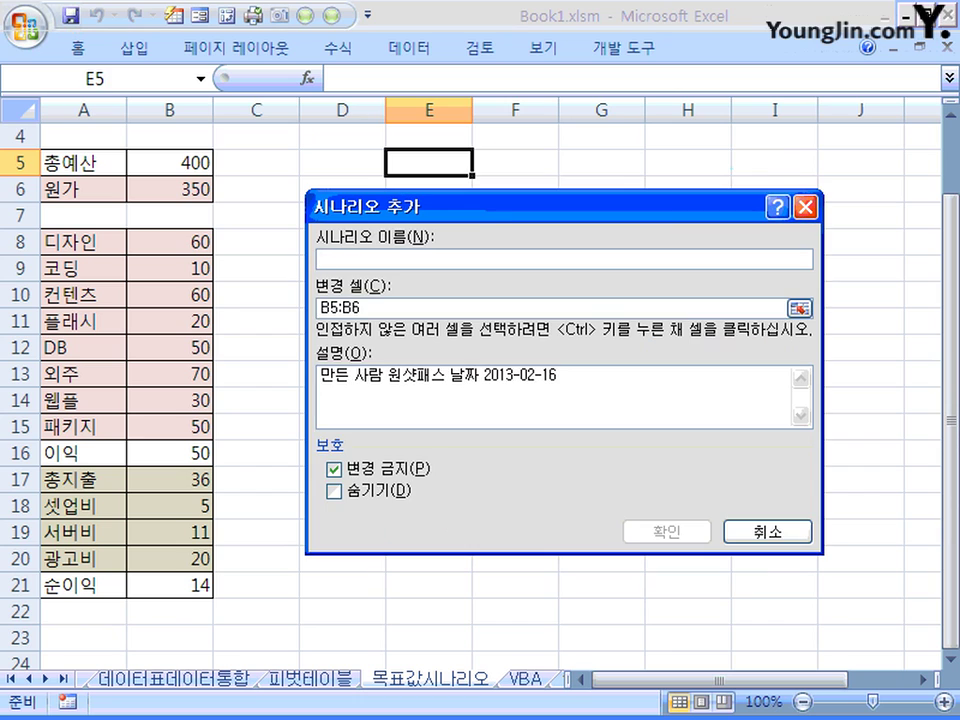
text(최소효율)
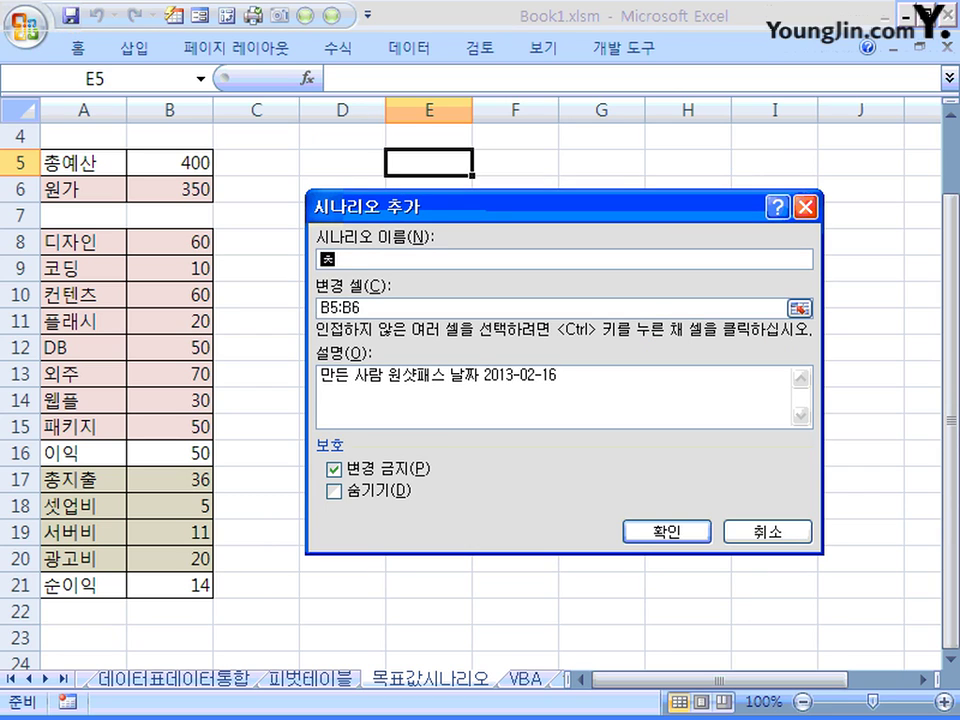
text(투사)
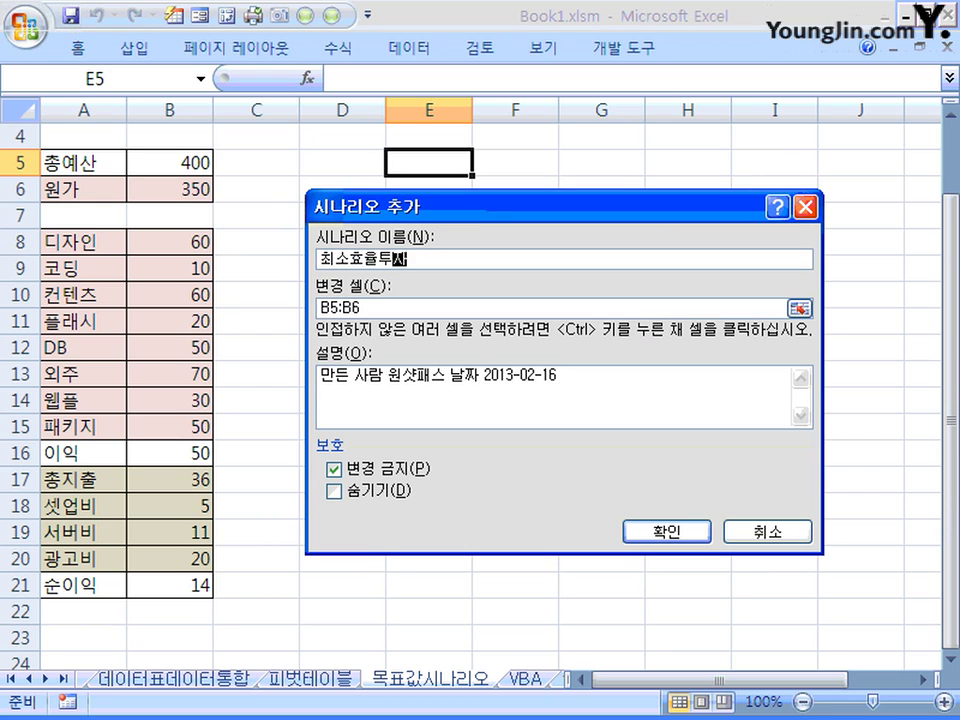
key(Return)
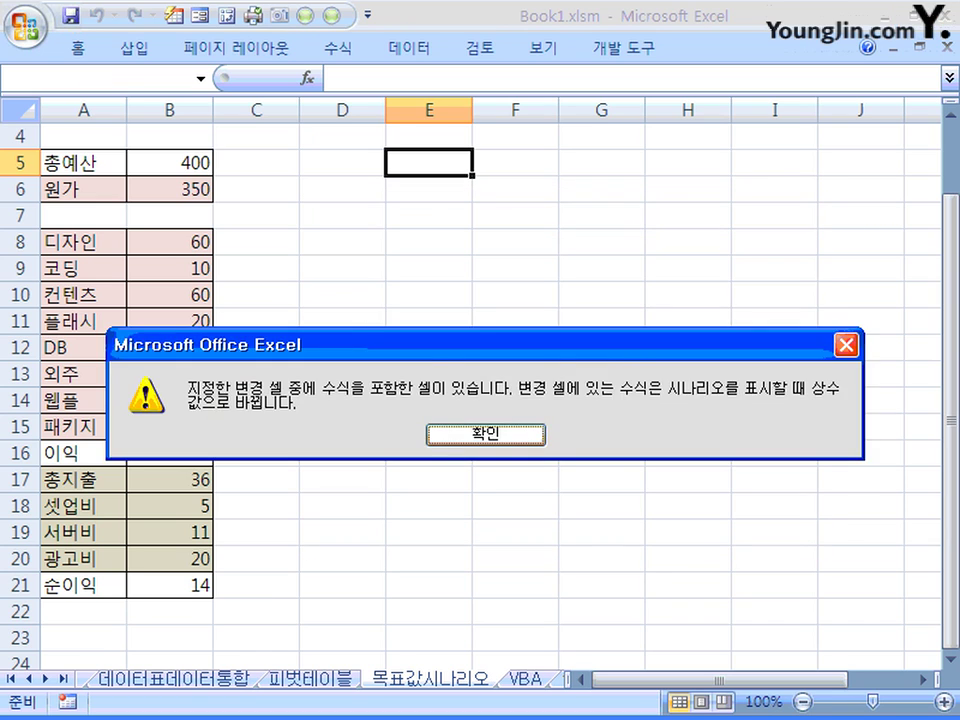
key(Return)
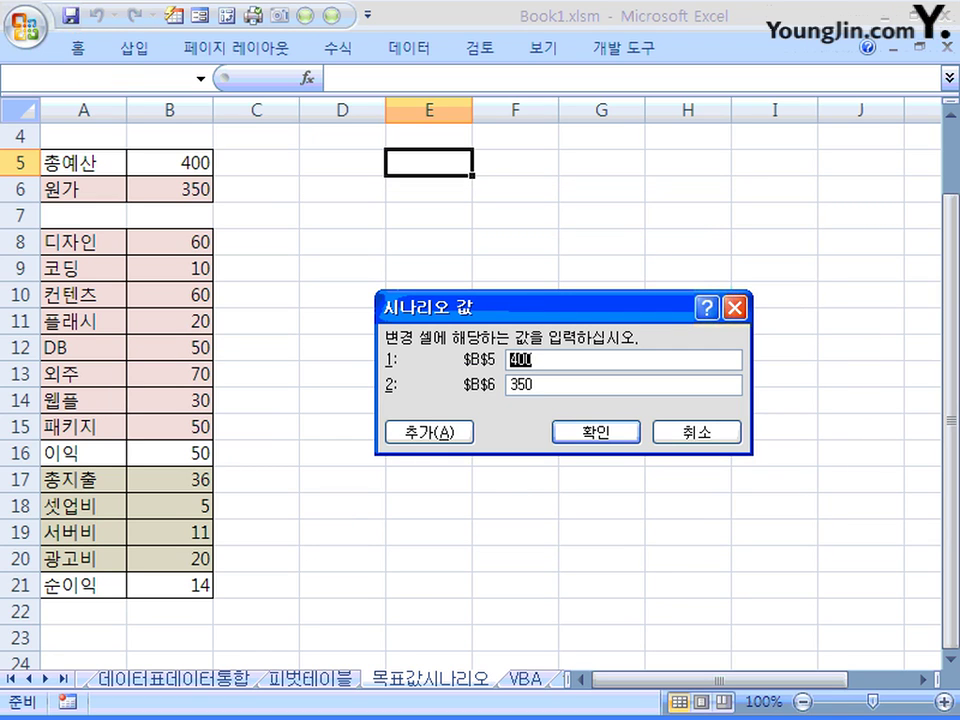
Set the 최소효율투자 scenario's values to 300 for both B5 and B6, and return to the scenario list
text(300)
key(Tab)
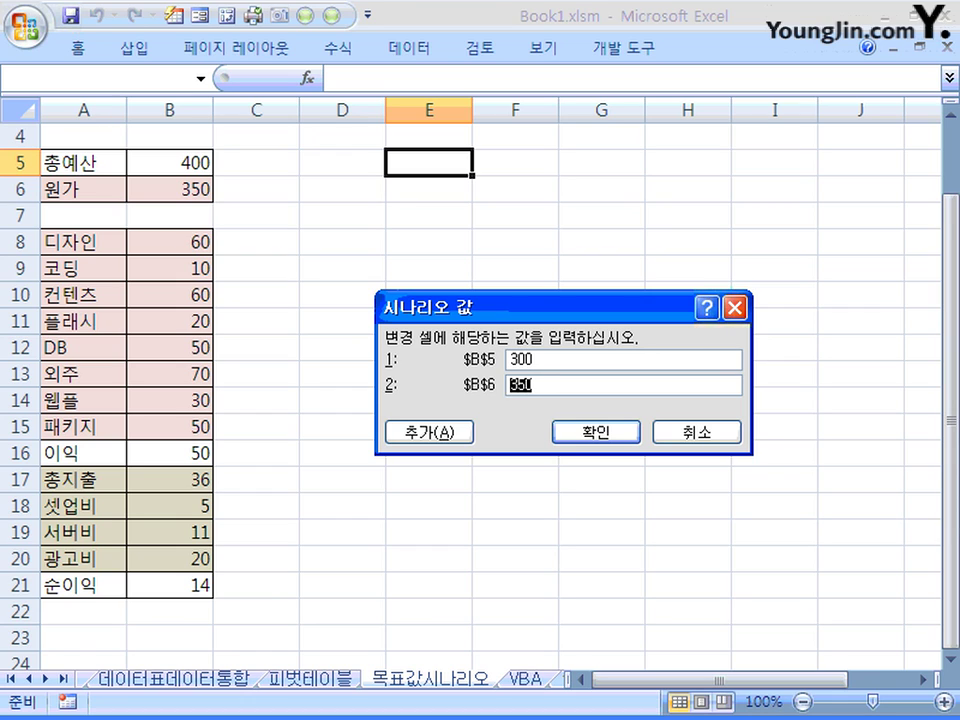
text(300)
key(Tab)
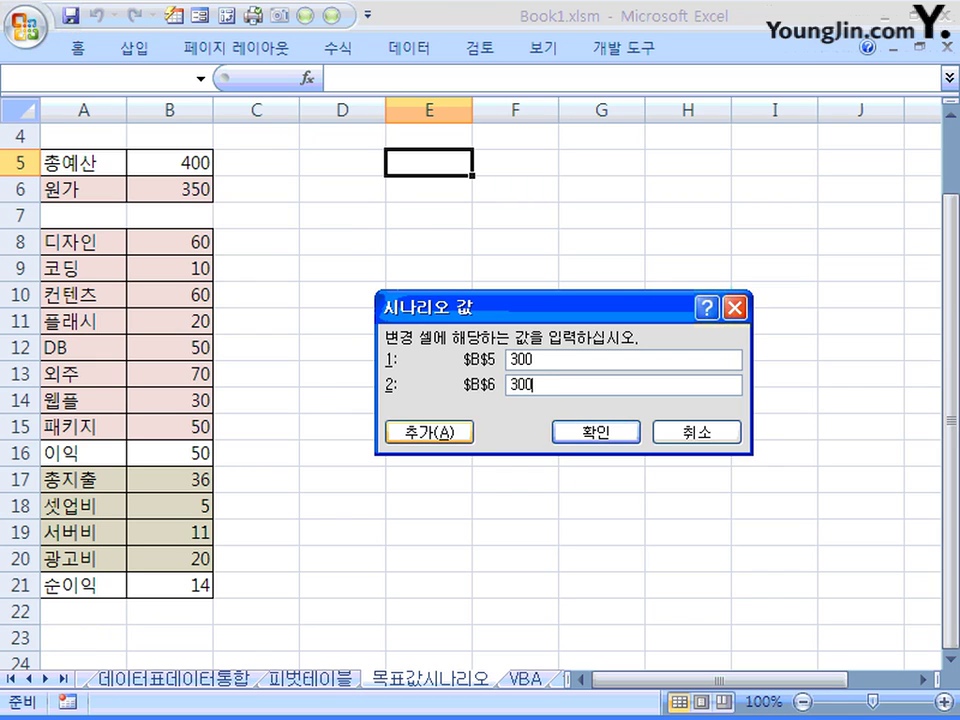
key(Return)
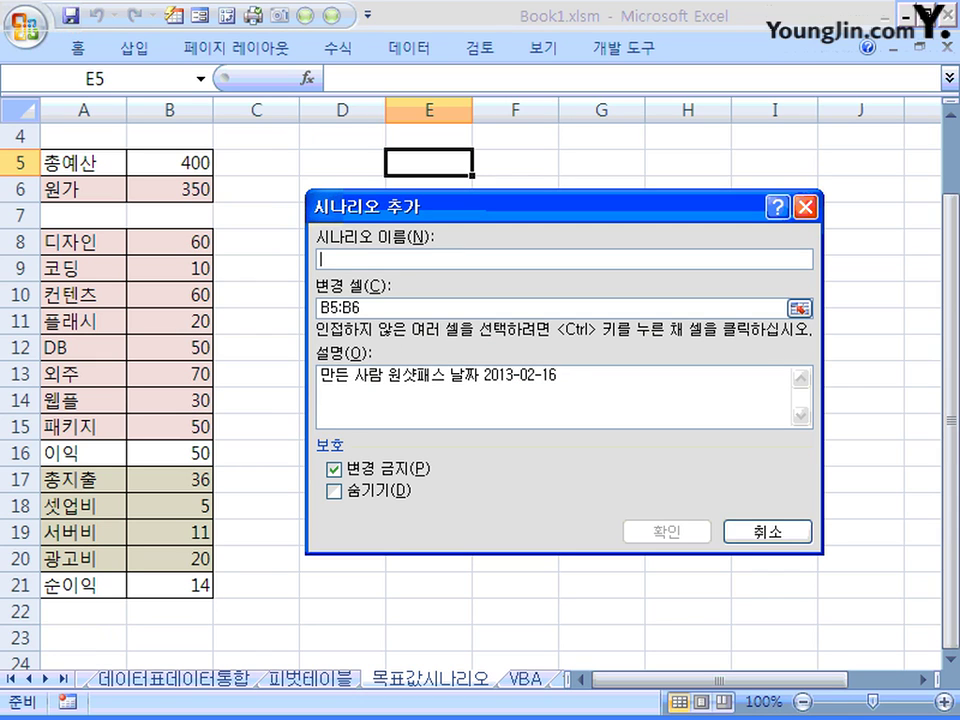
key(Escape)
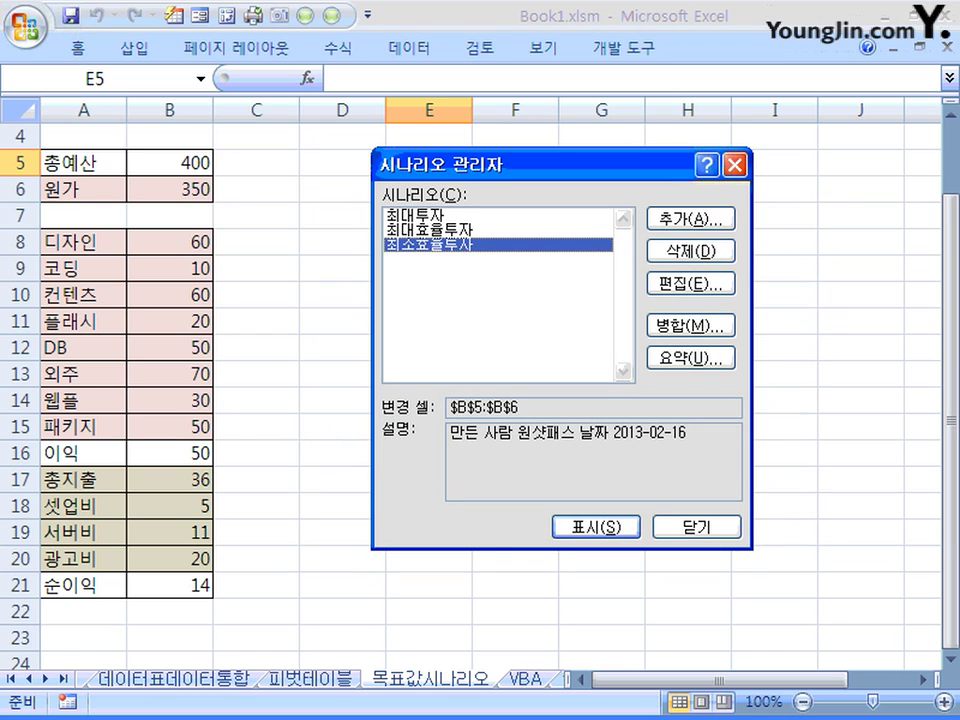
Check the values stored in the 최소효율투자 scenario without changing them, and look through the scenario list
key(Up)
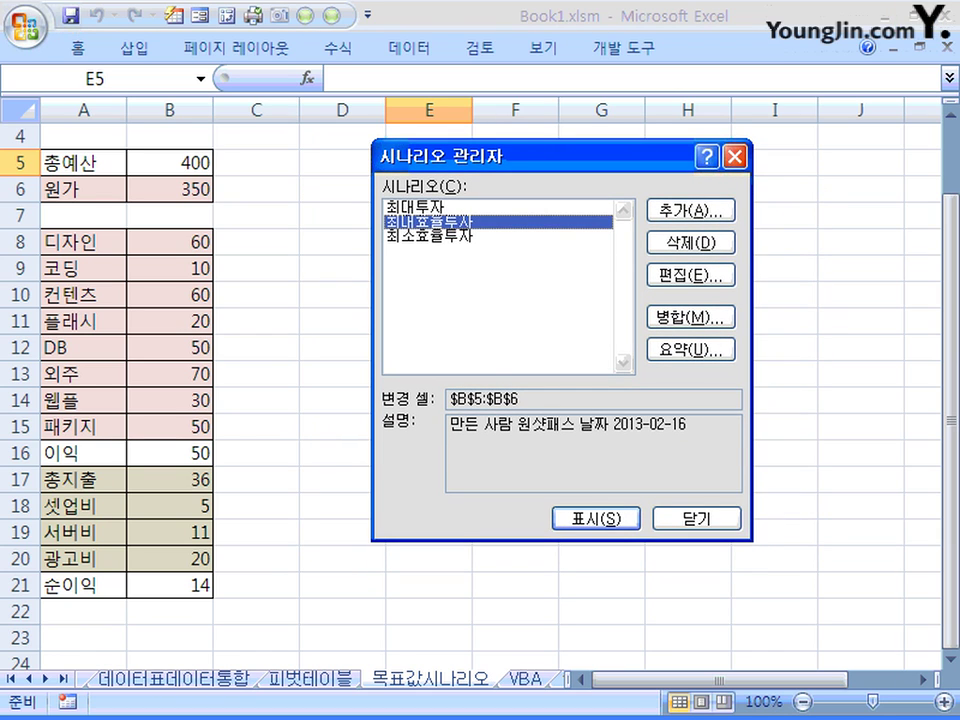
key(Down)
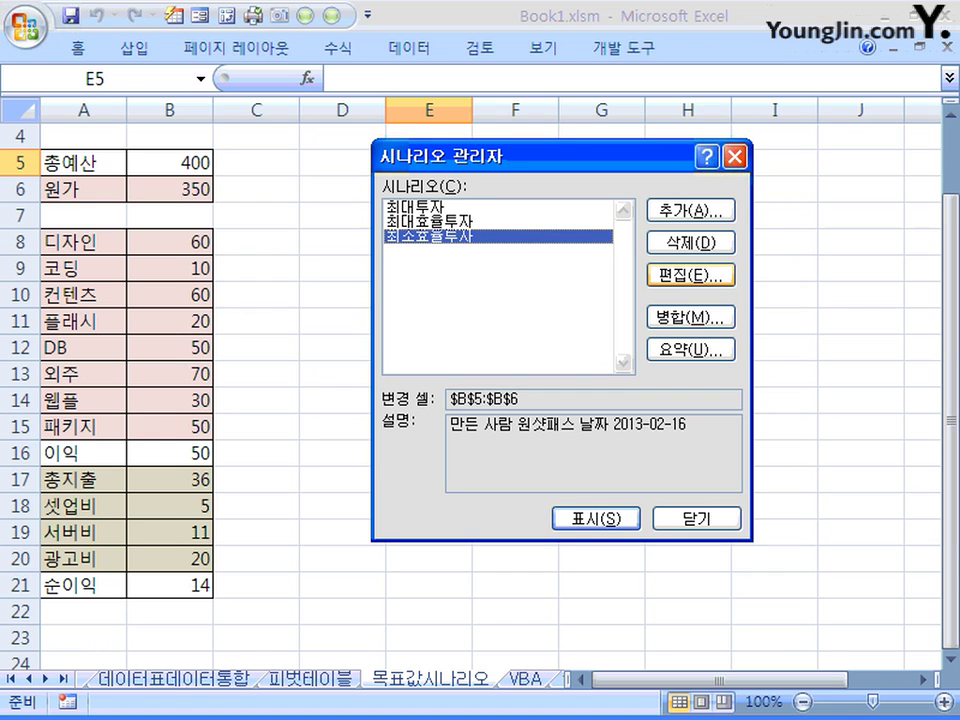
click(691, 273)
key(Return)
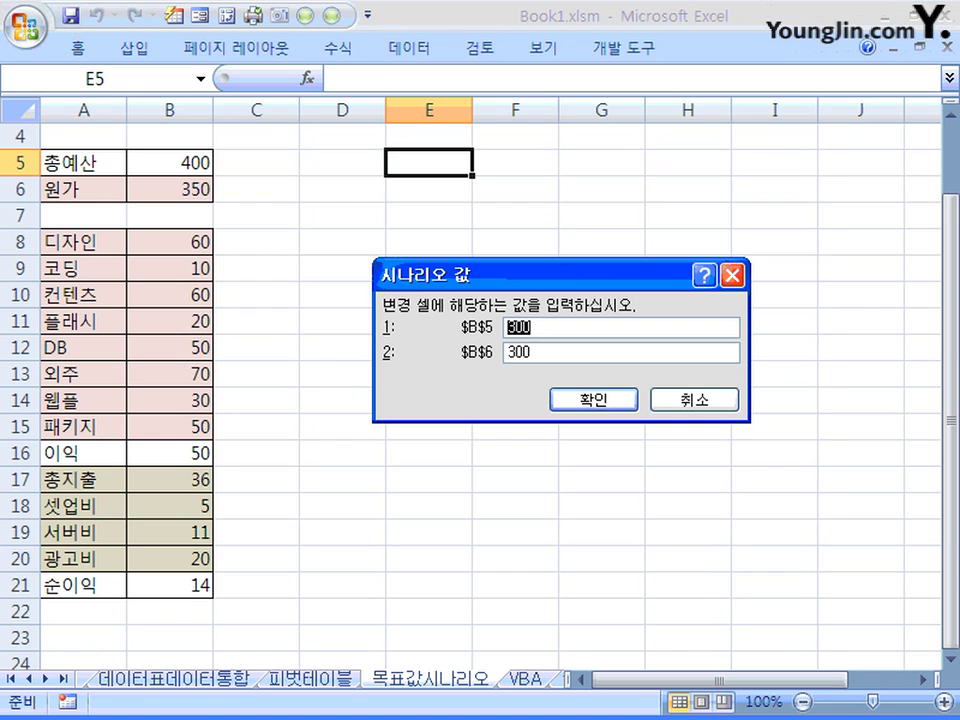
click(694, 399)
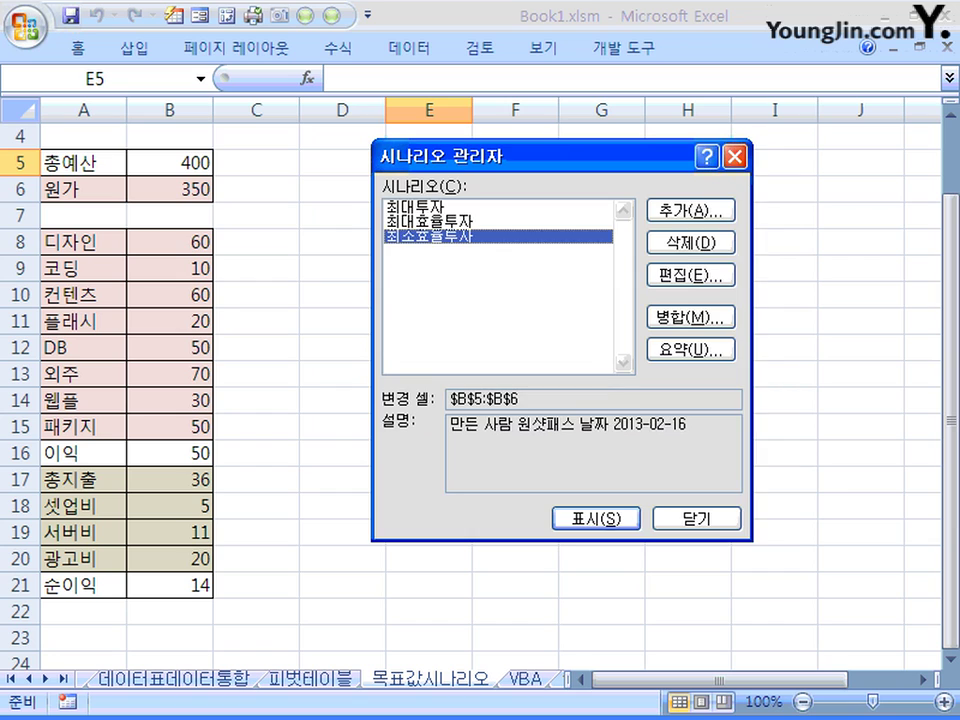
click(429, 221)
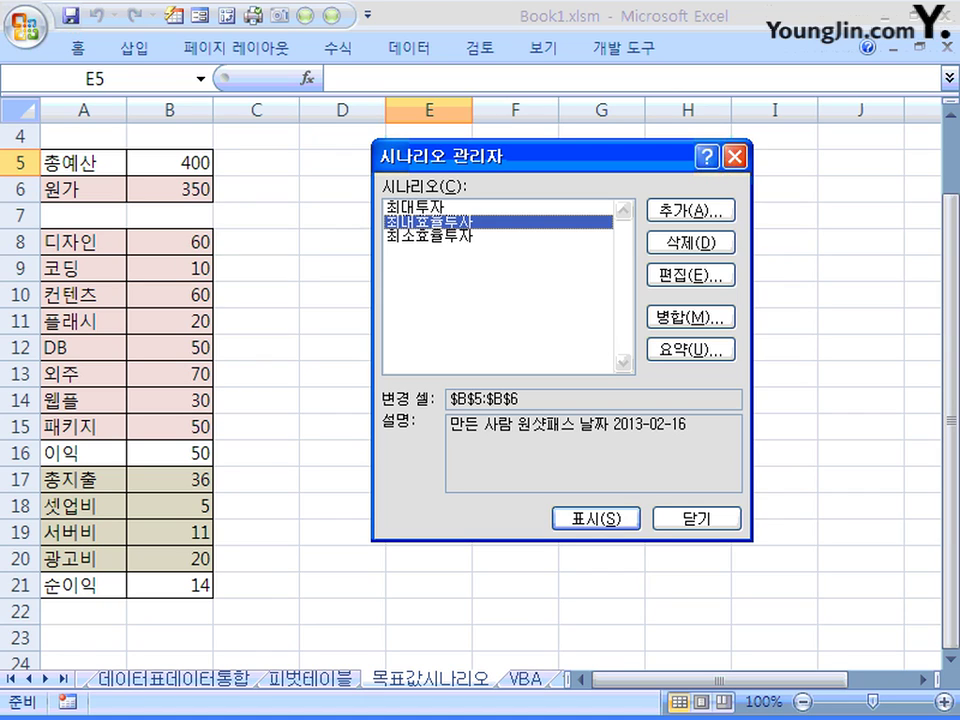
click(429, 236)
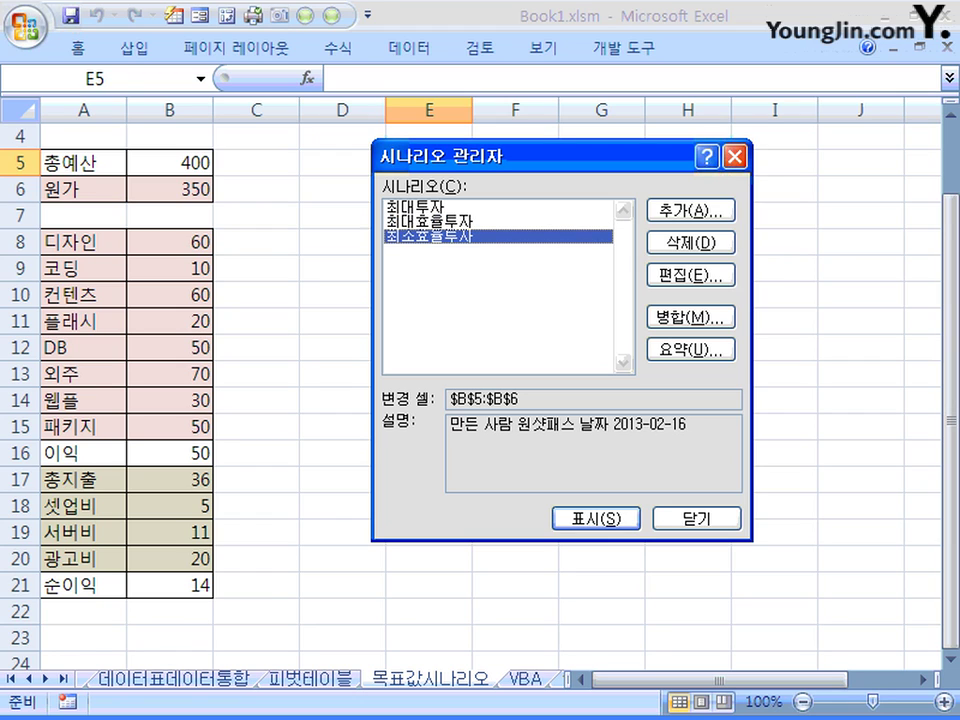
Show the 최대효율투자 scenario on the sheet and check its stored values for B5 and B6 without changing them
click(429, 221)
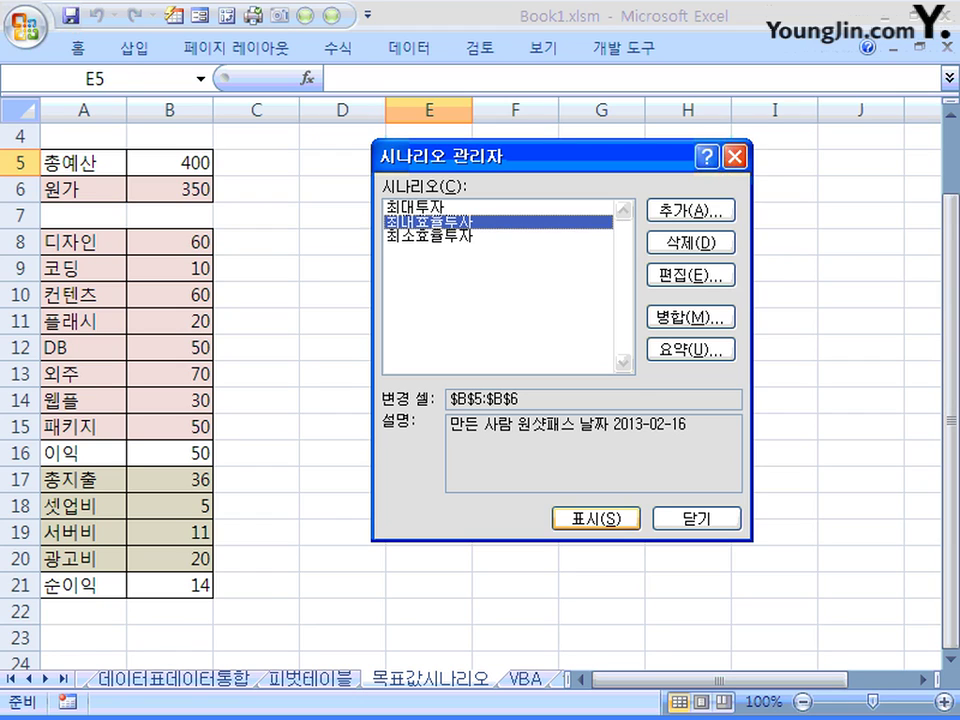
click(596, 518)
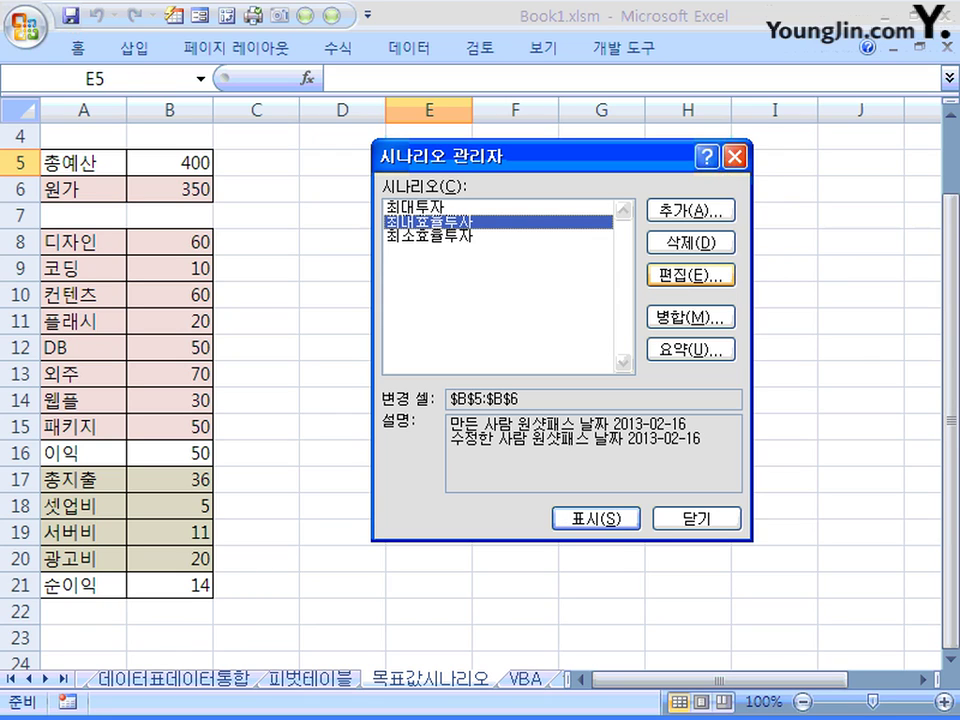
click(690, 275)
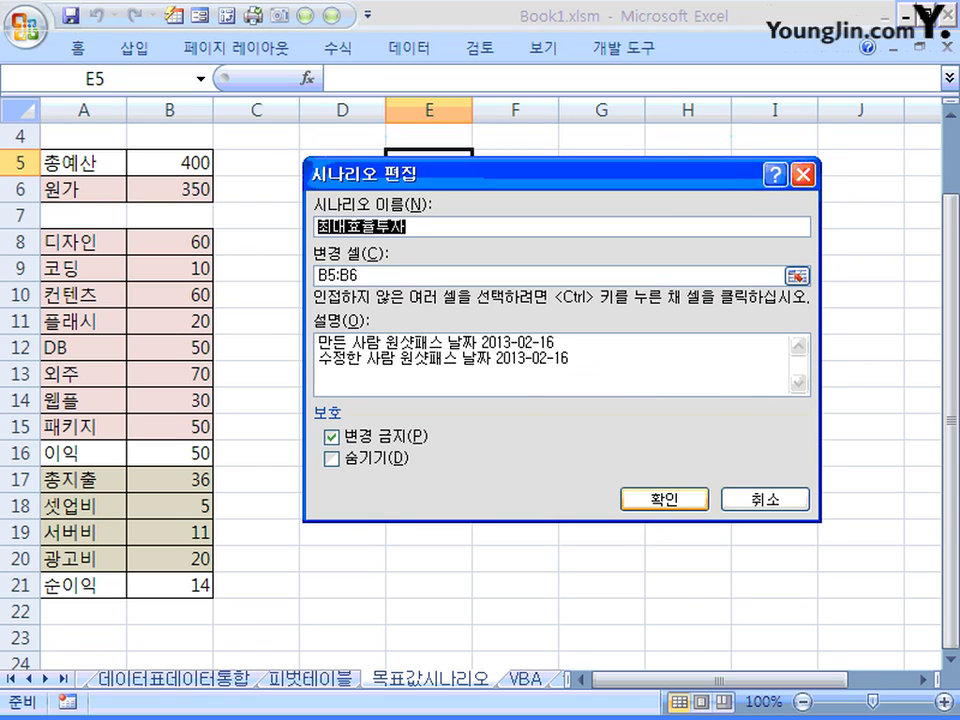
key(Return)
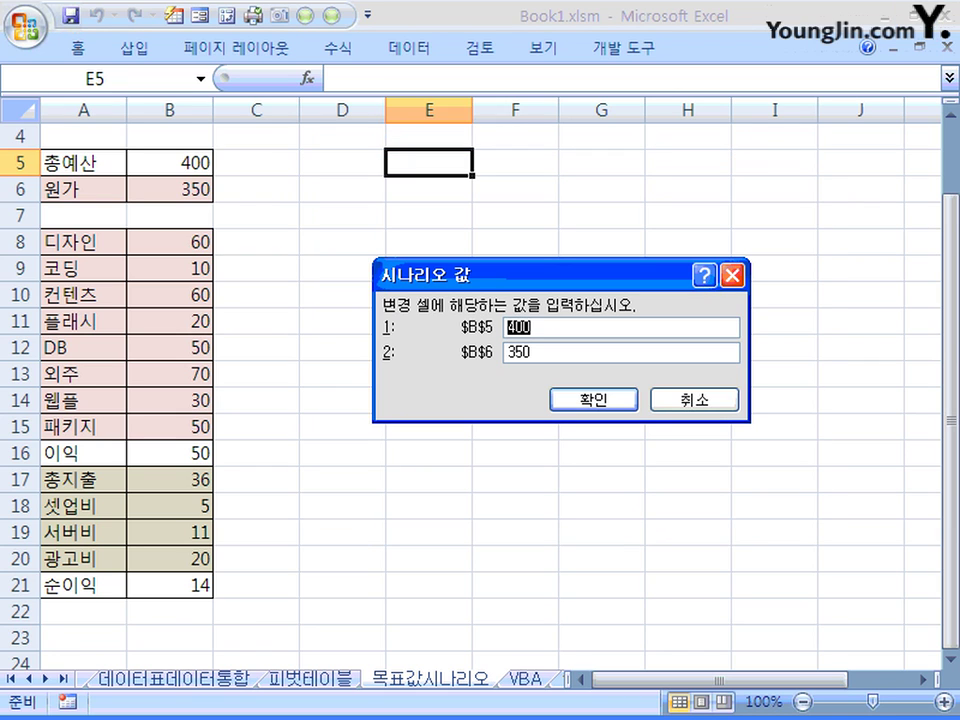
click(694, 399)
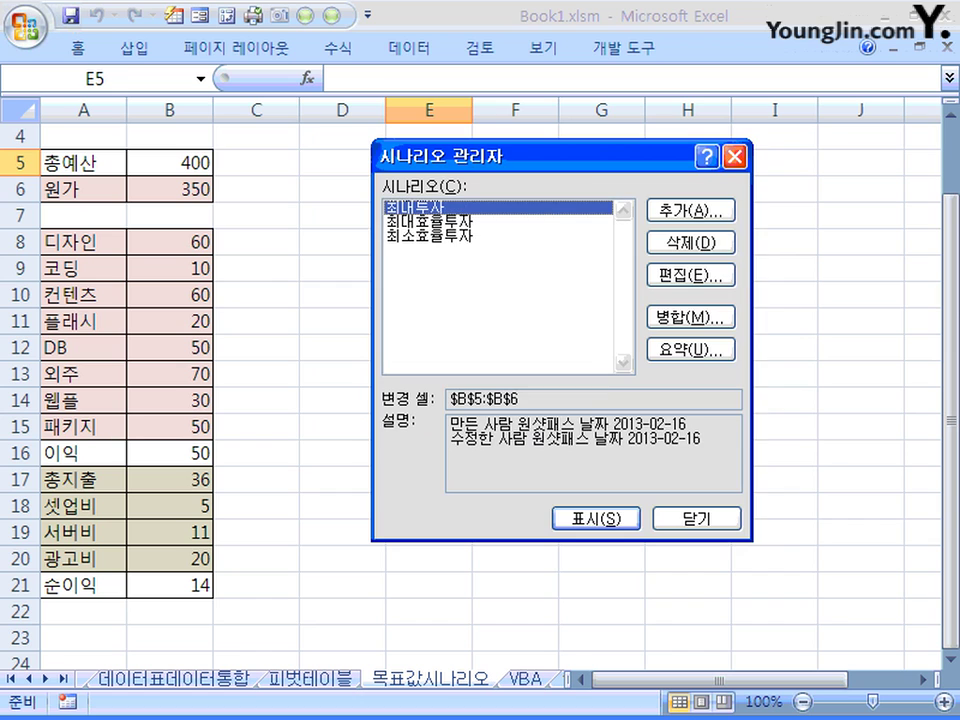
Check the 최대투자 scenario's stored values for B5 and B6, and show that scenario on the sheet
click(690, 275)
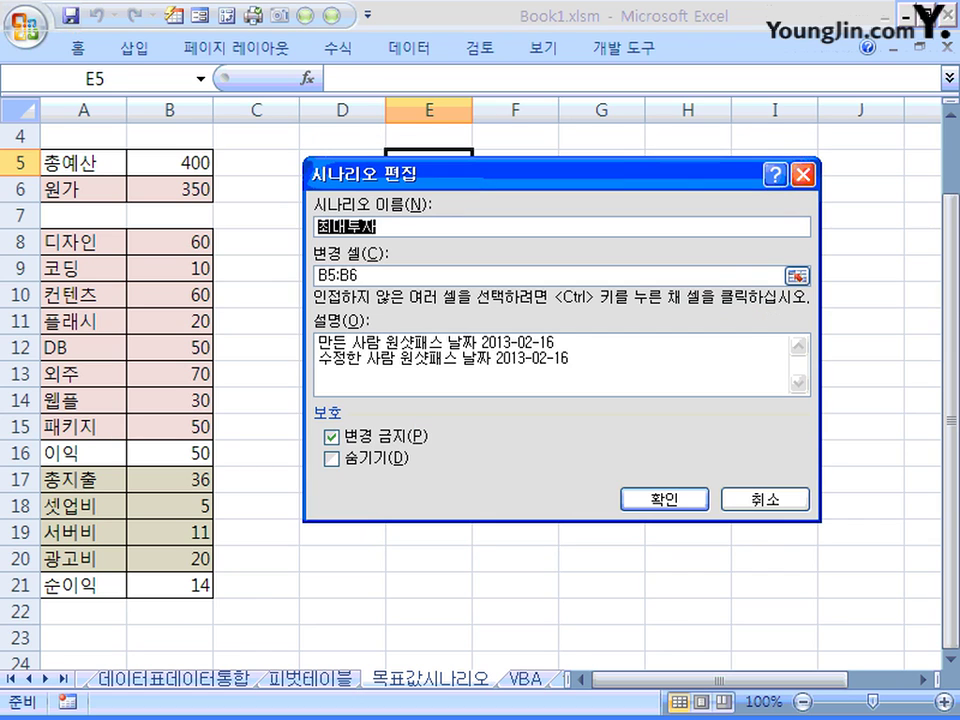
key(Return)
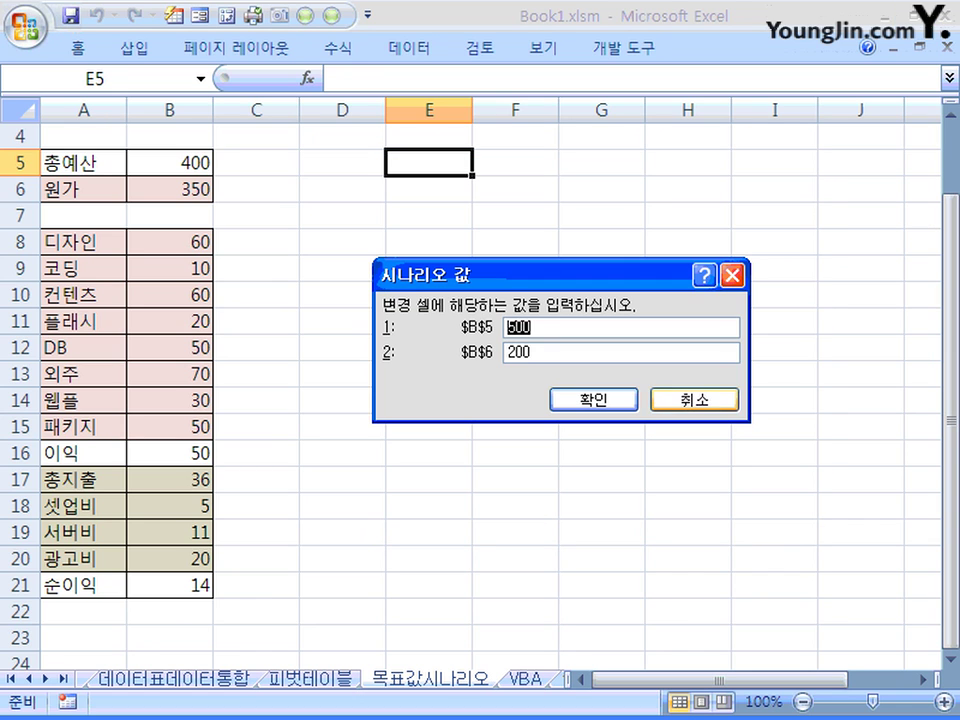
click(694, 399)
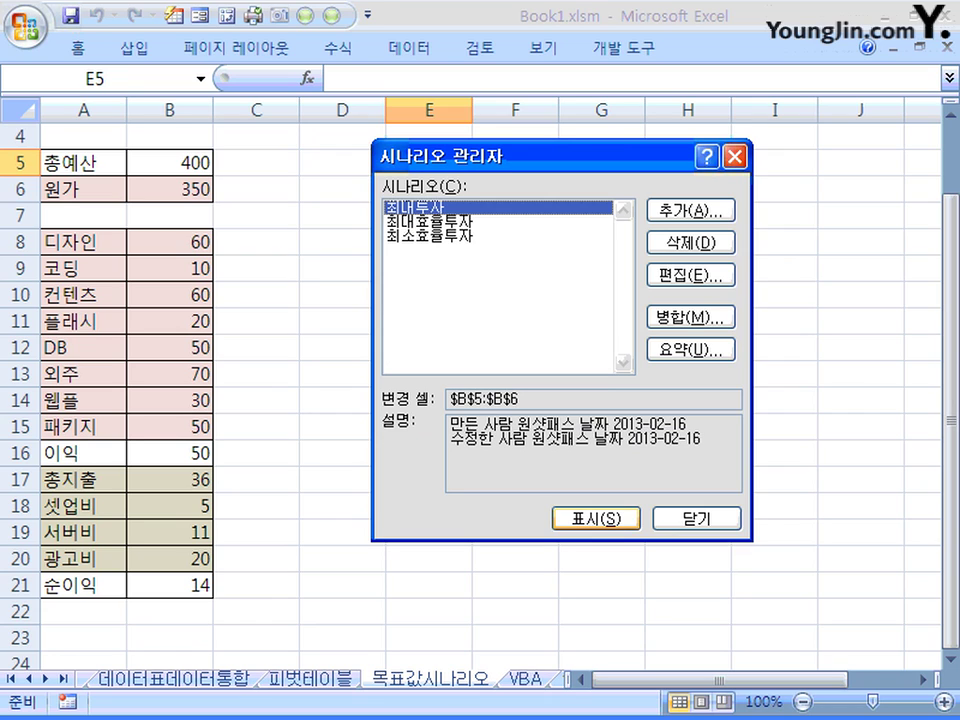
click(596, 518)
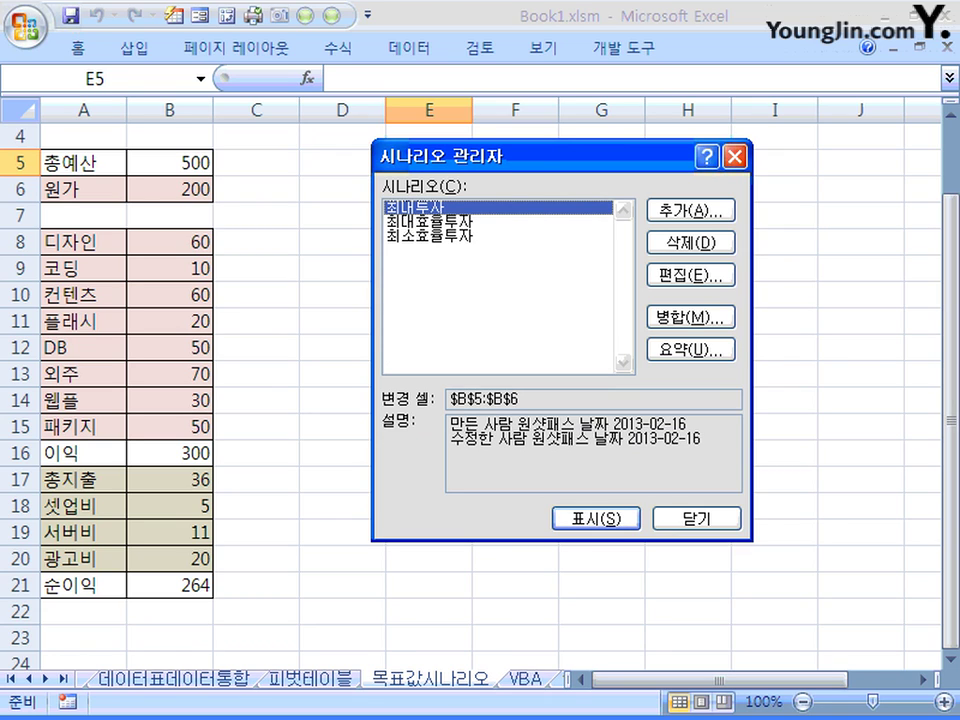
key(alt+e)
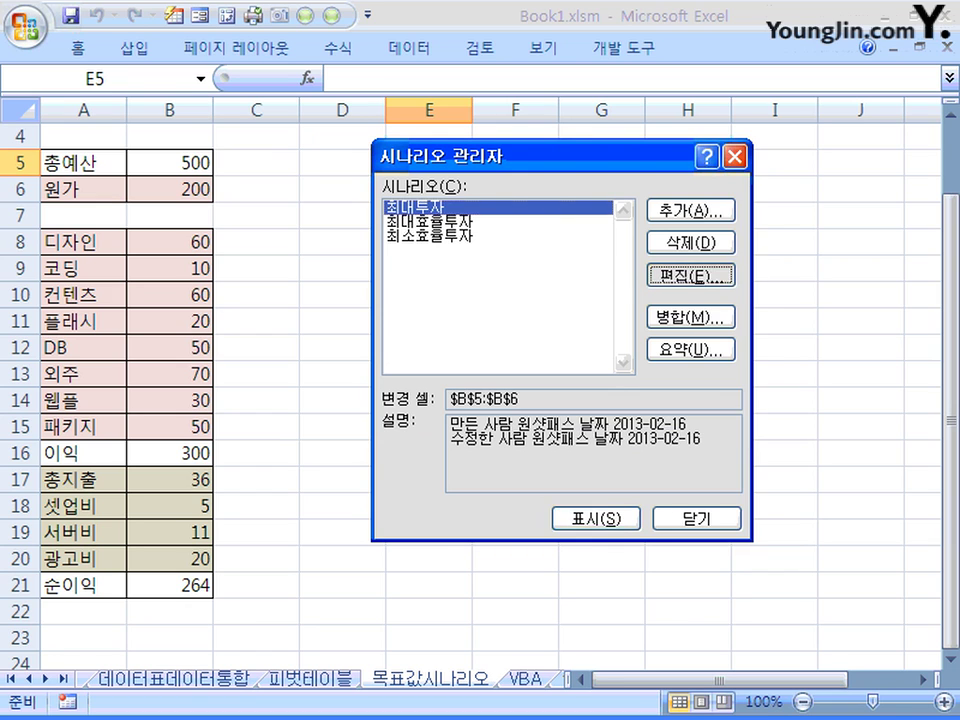
key(Return)
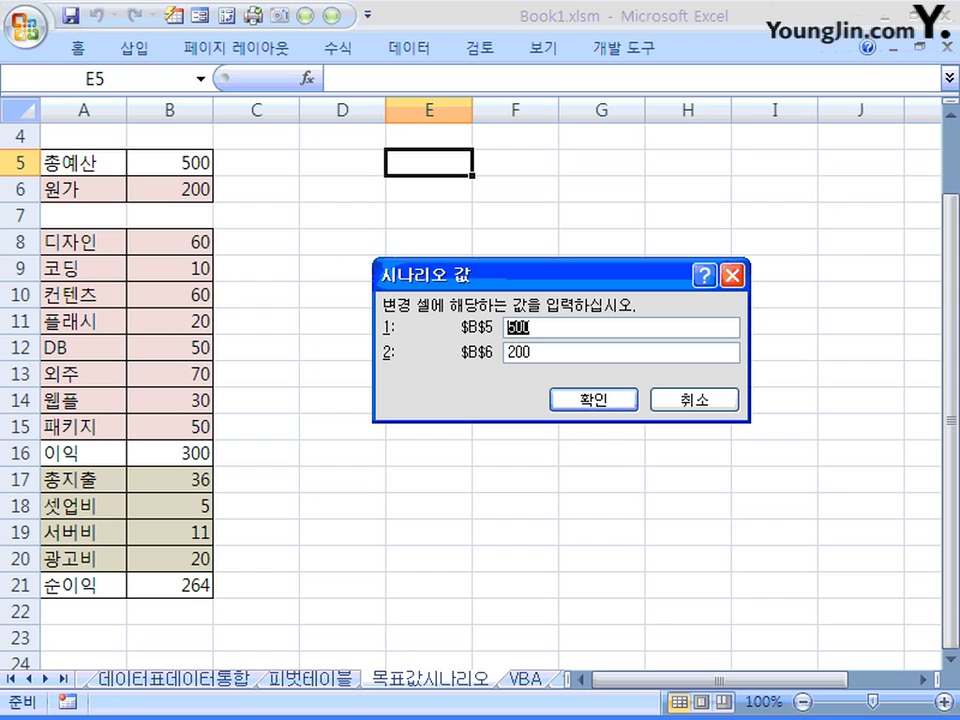
key(Return)
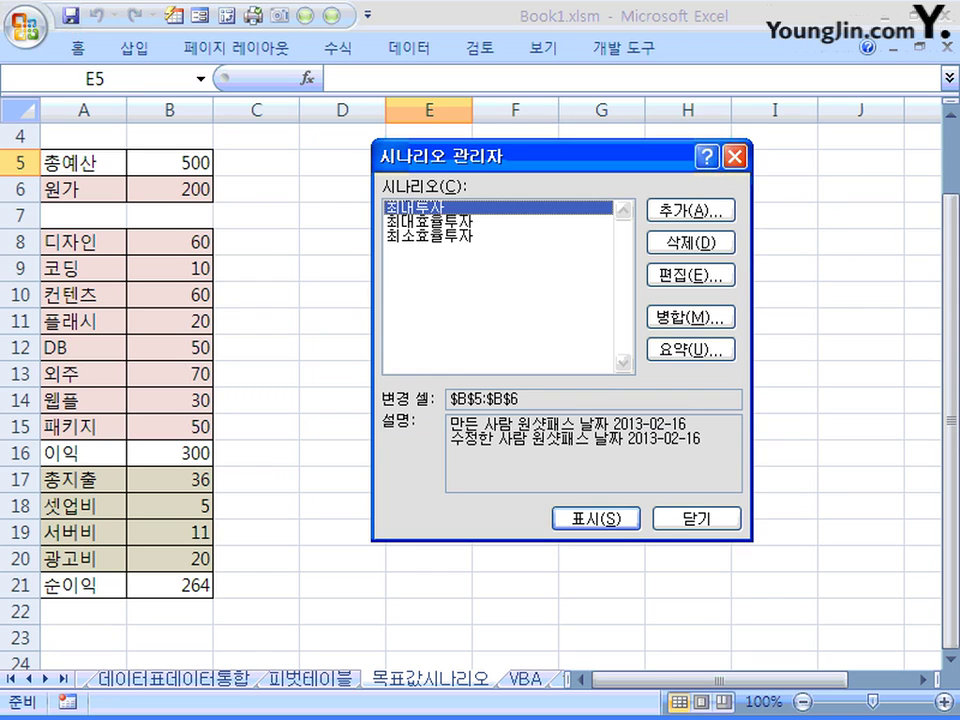
Check the 최소효율투자 scenario's stored values, keep them, and show that scenario on the sheet
click(429, 236)
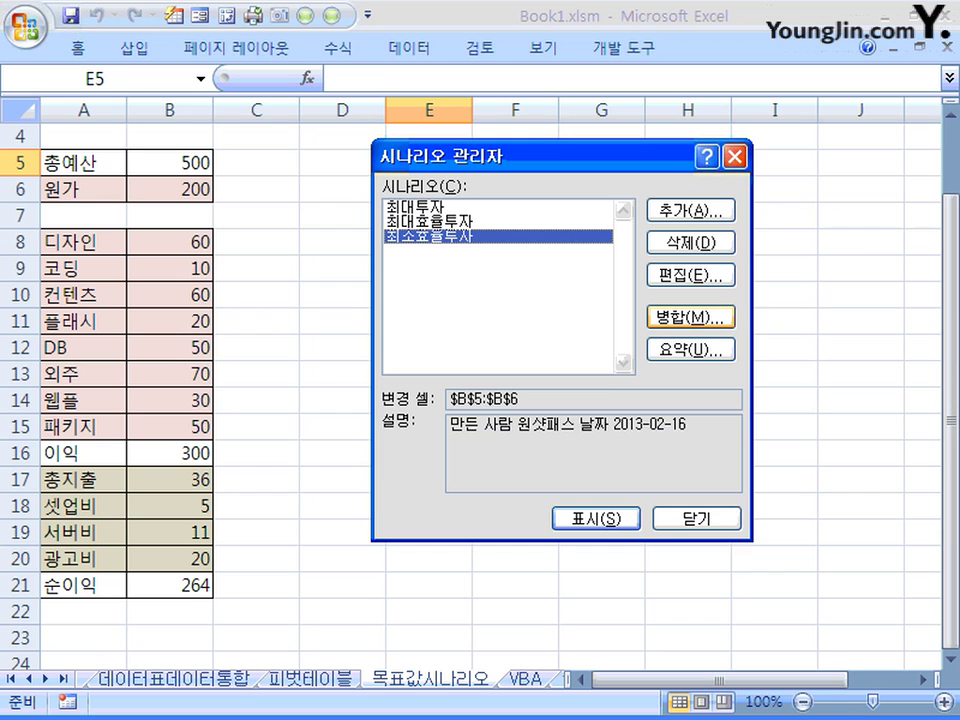
click(691, 275)
click(586, 497)
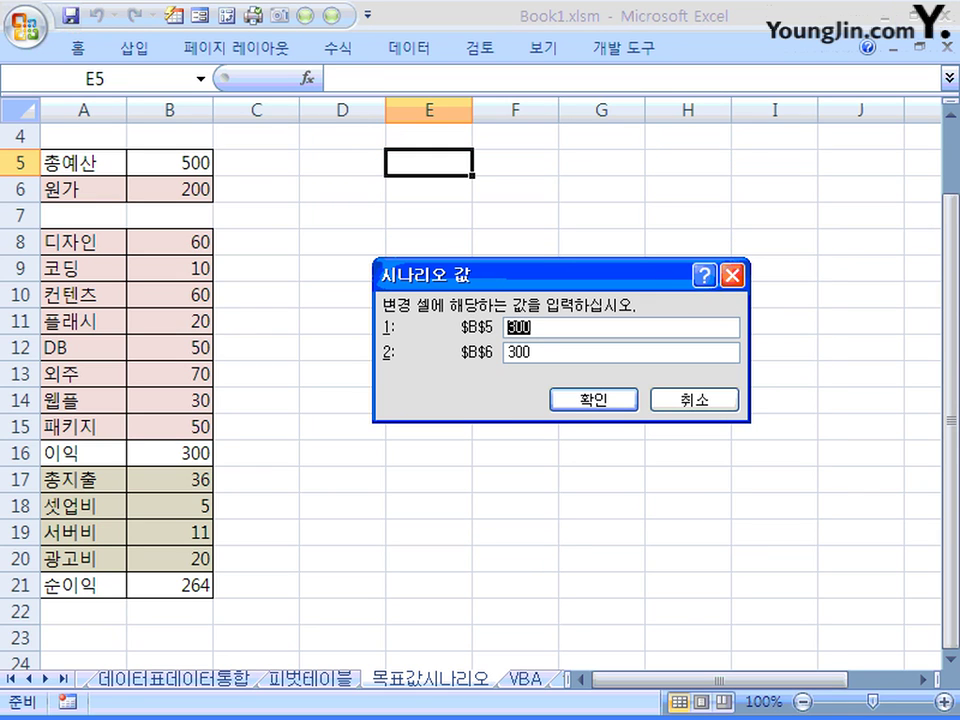
key(Return)
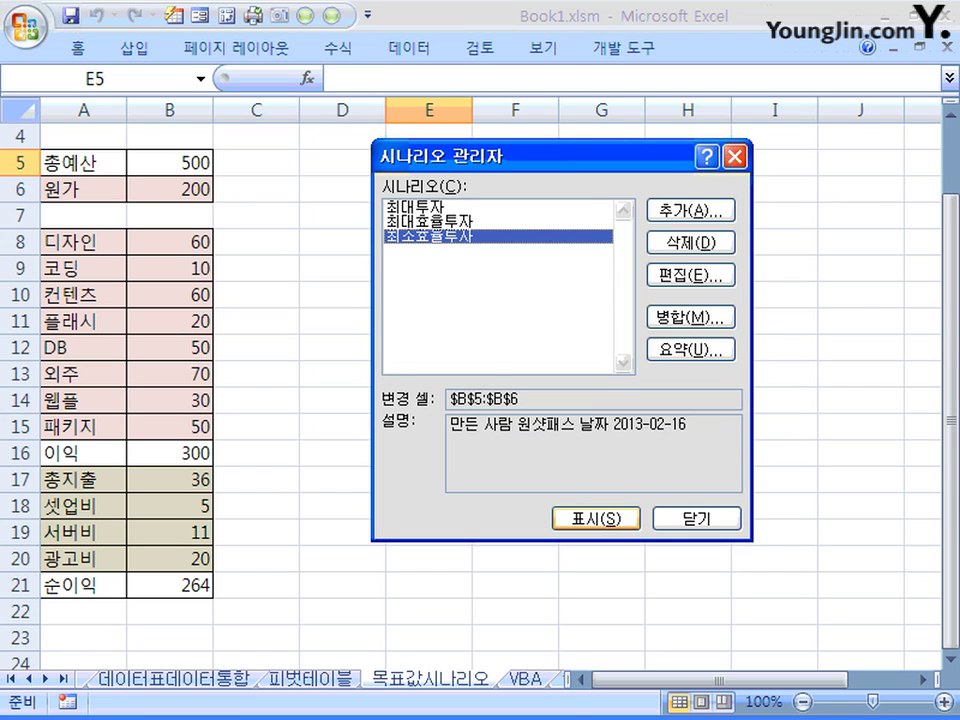
click(596, 518)
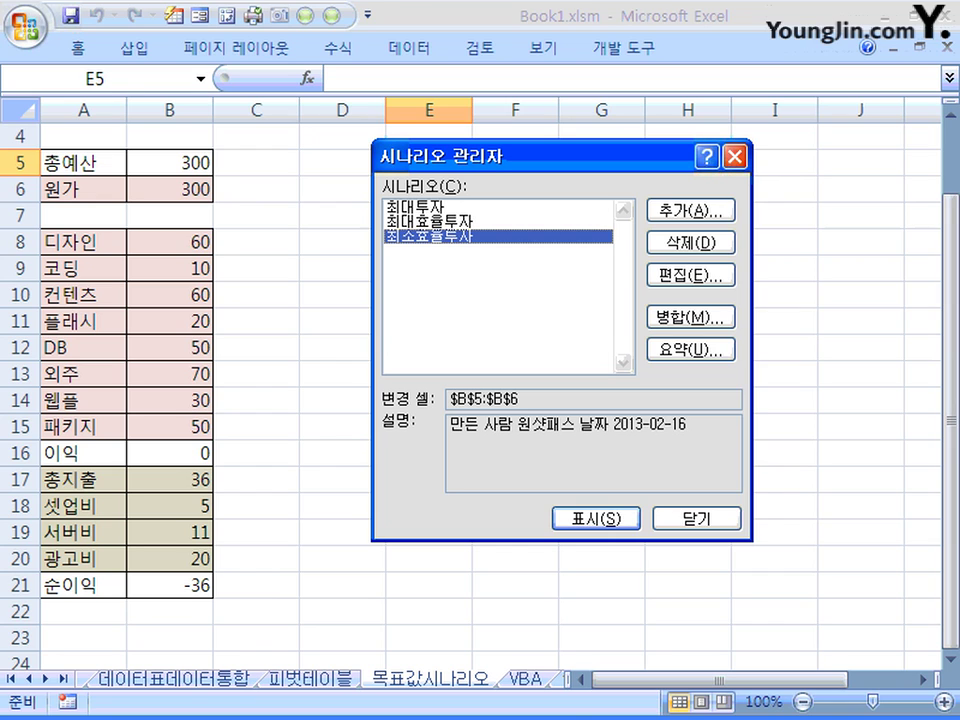
Create a report of the 시나리오 요약 type for the scenarios, with B21 as the result cell
click(690, 349)
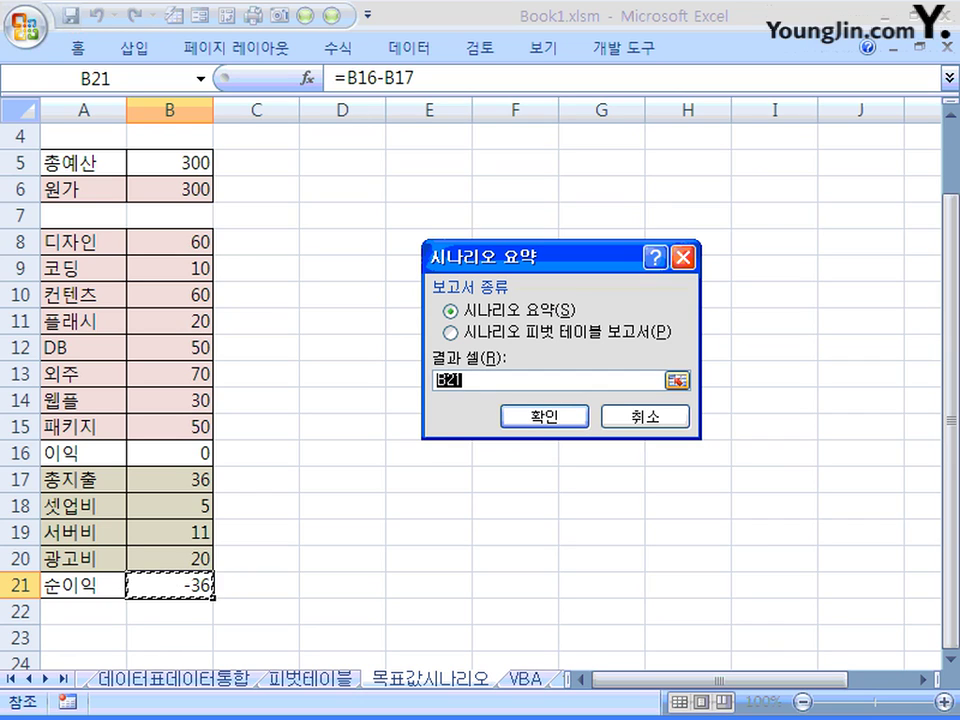
click(451, 332)
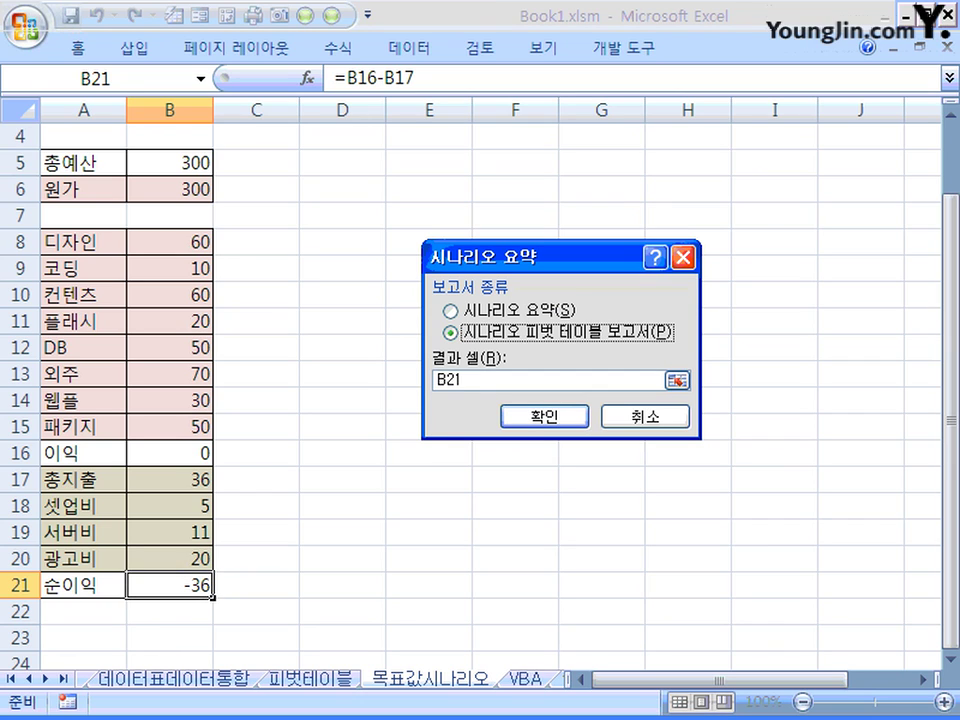
click(451, 310)
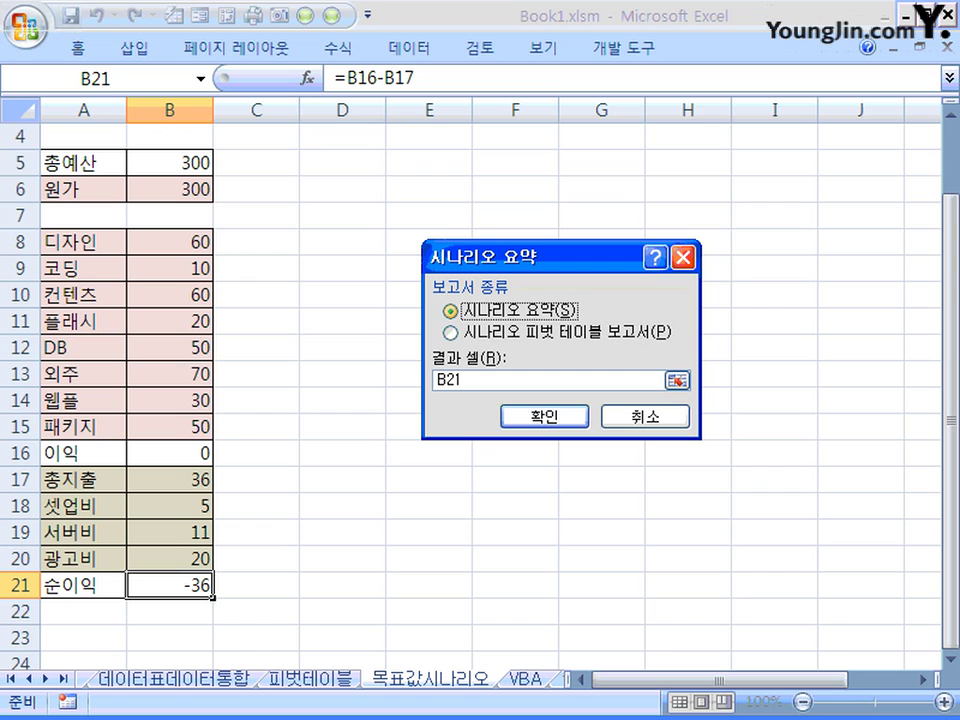
click(544, 416)
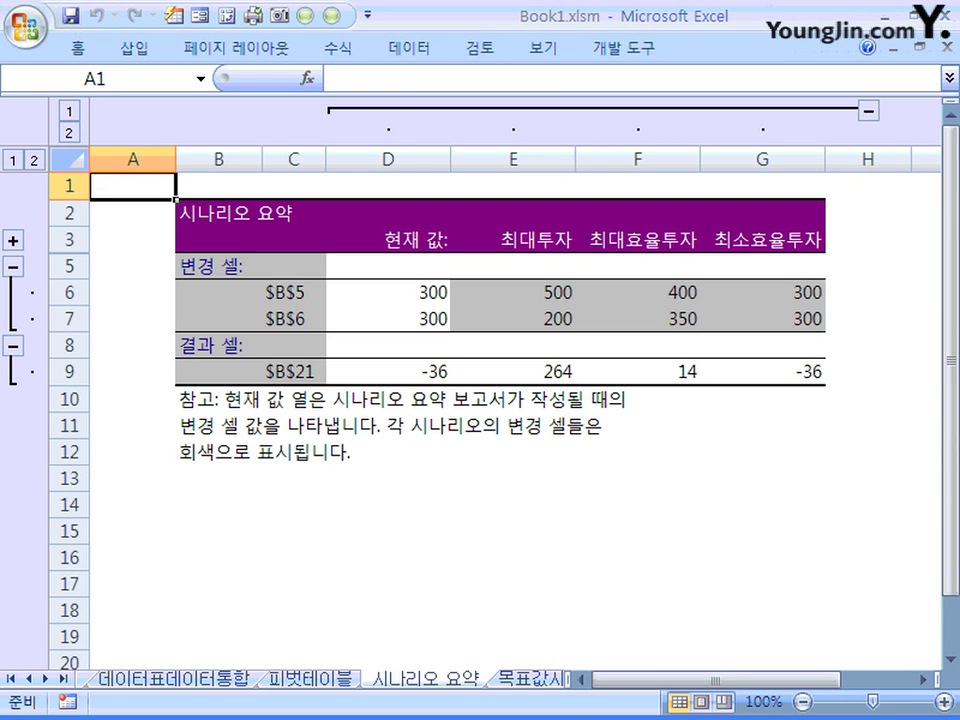